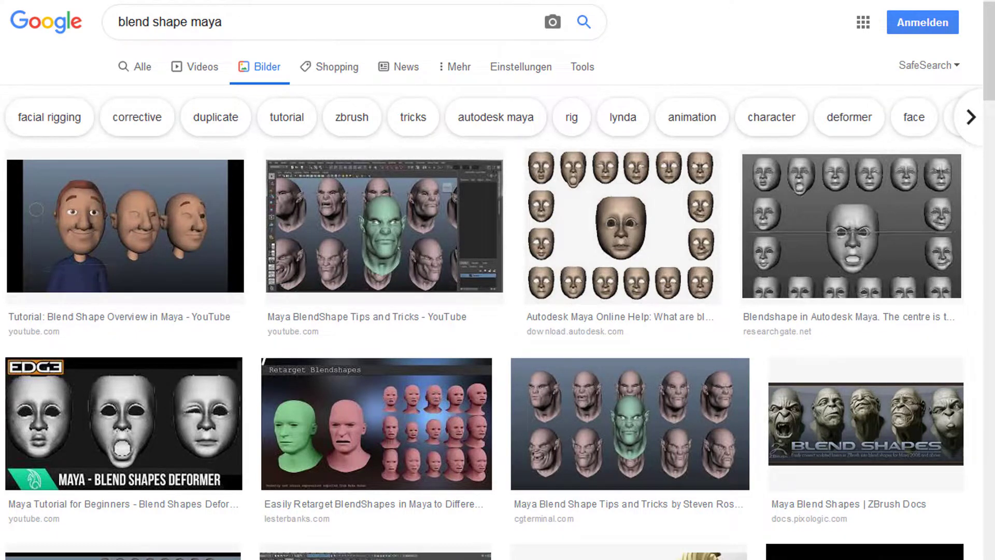
Scroll down through the Google Images results for 'blend shape maya'.
drag(990, 74, 990, 147)
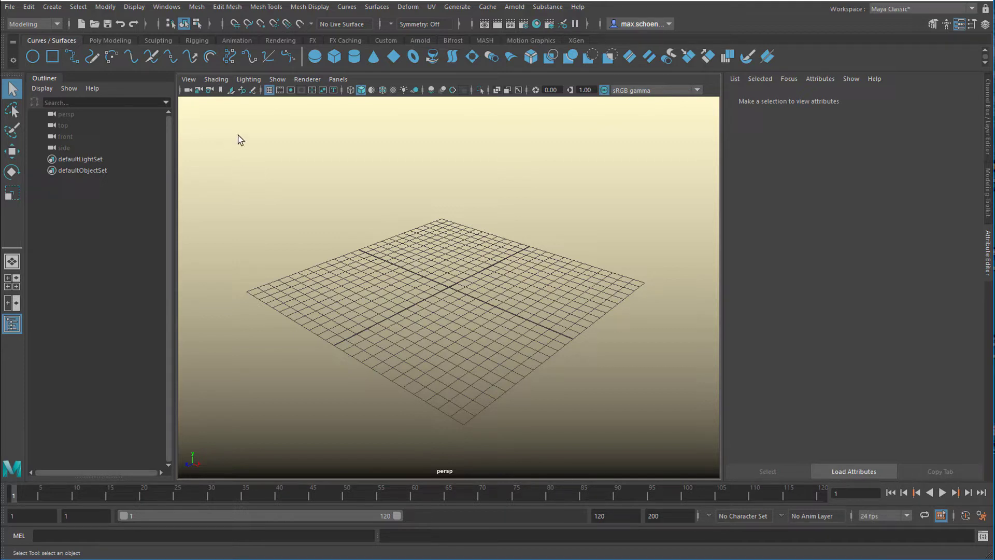
Change the linear working unit from centimeter to meter in the Settings preferences.
click(171, 8)
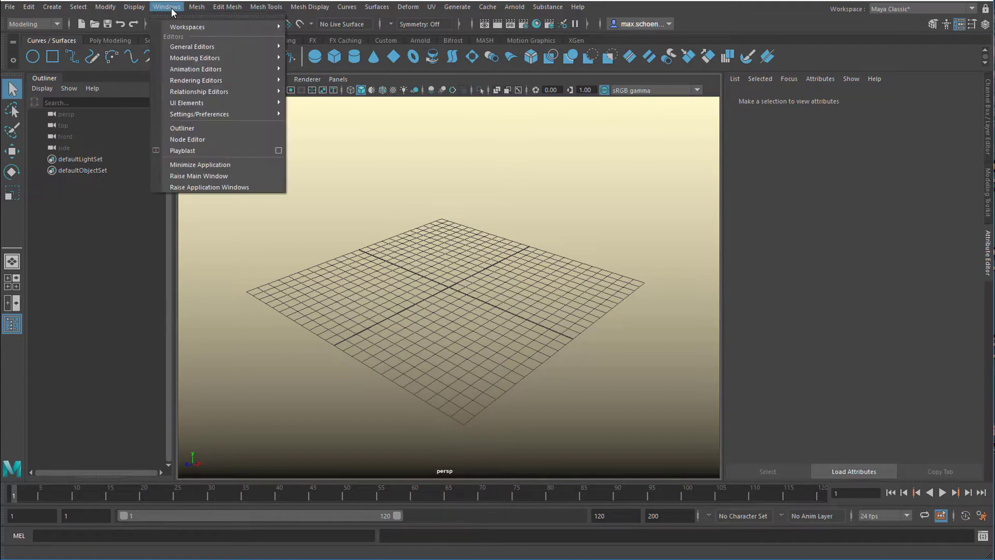
mouse_move(207, 114)
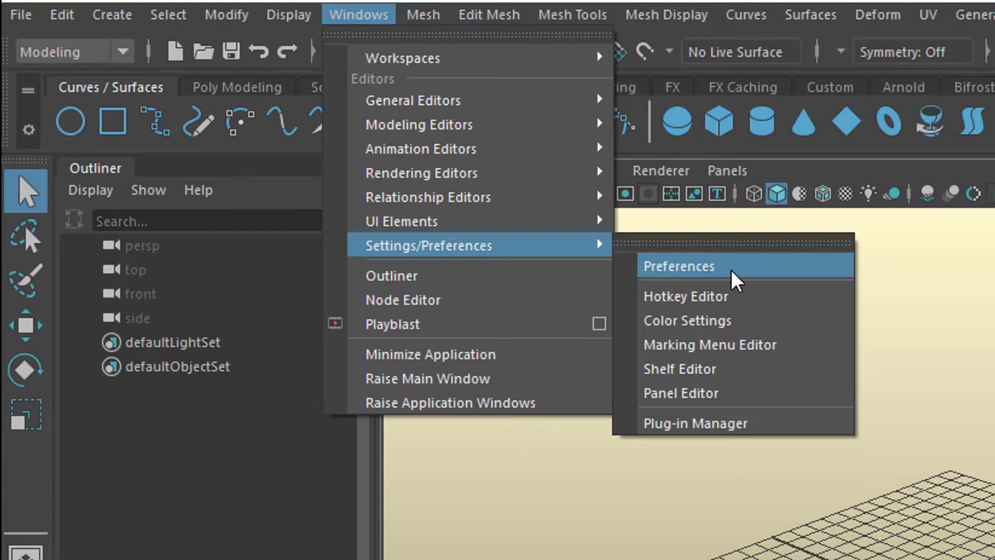
click(733, 267)
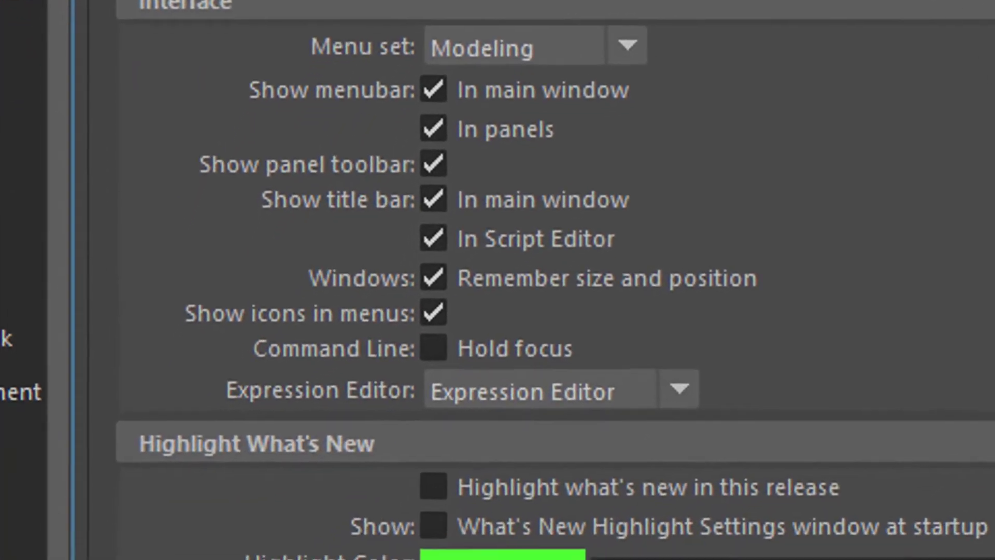
click(15, 394)
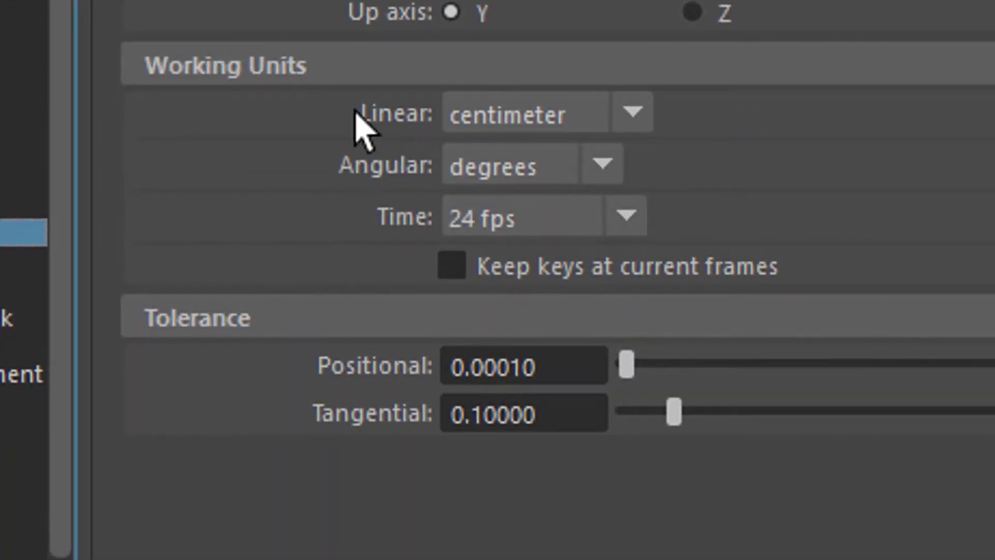
click(634, 112)
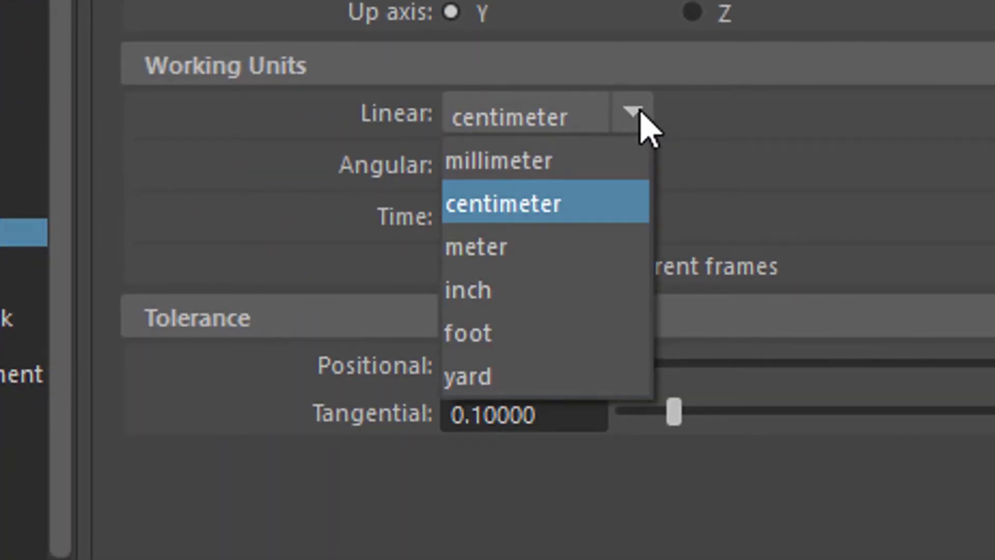
click(582, 244)
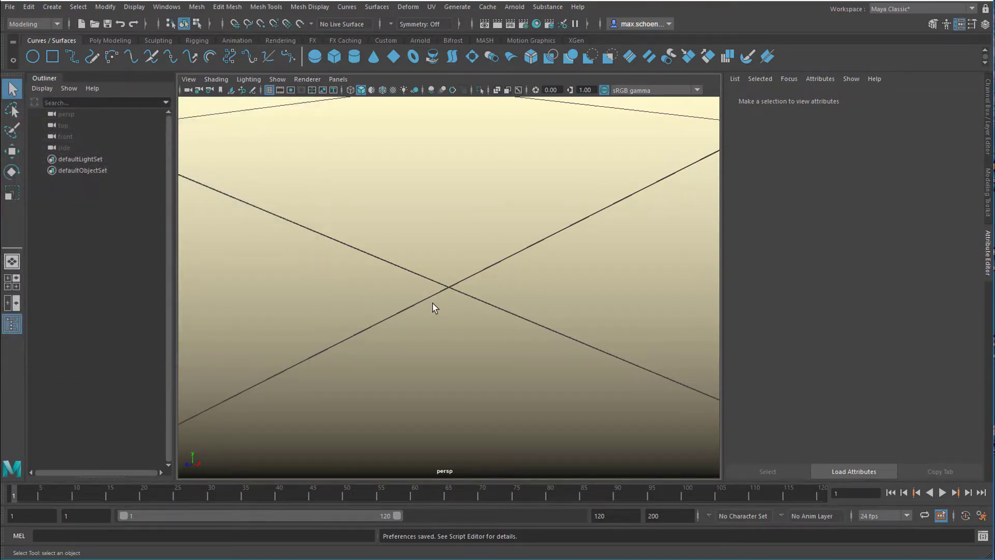
Frame the grid and bring up the Content Browser with the example animal models.
key(f)
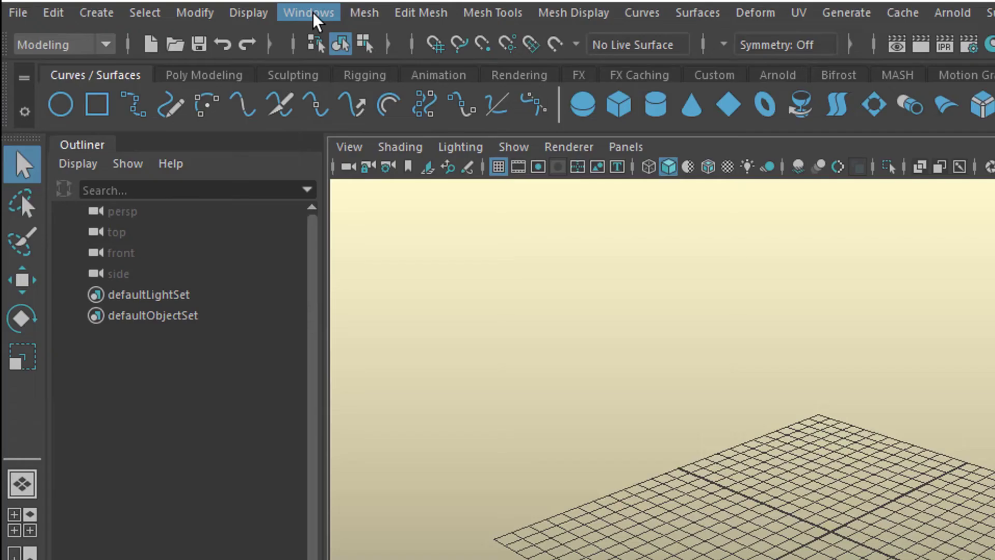
click(168, 7)
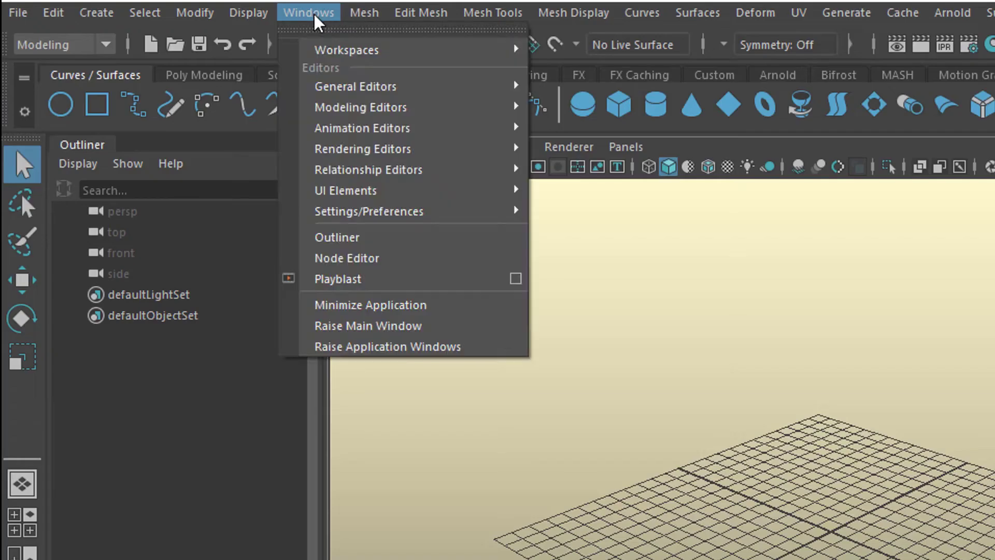
mouse_move(191, 47)
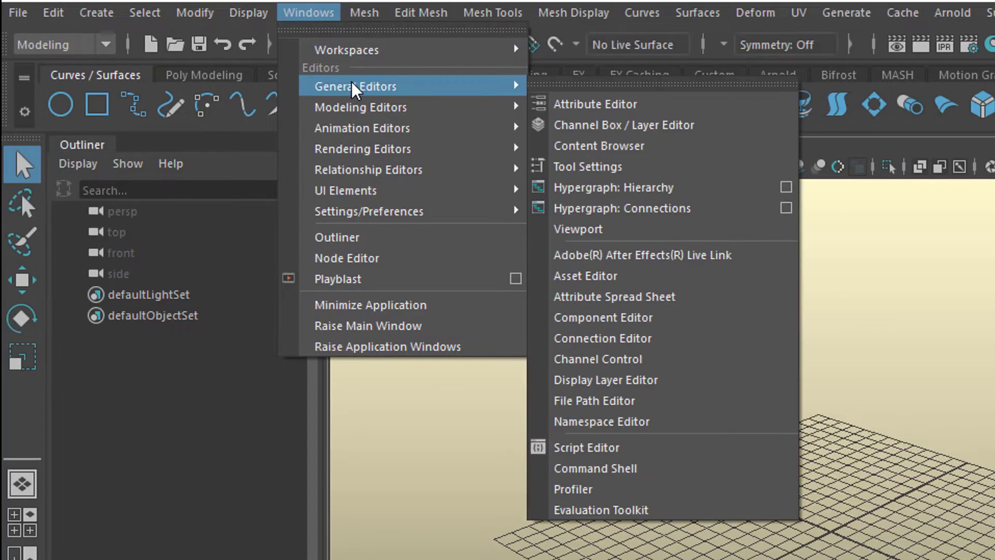
click(653, 148)
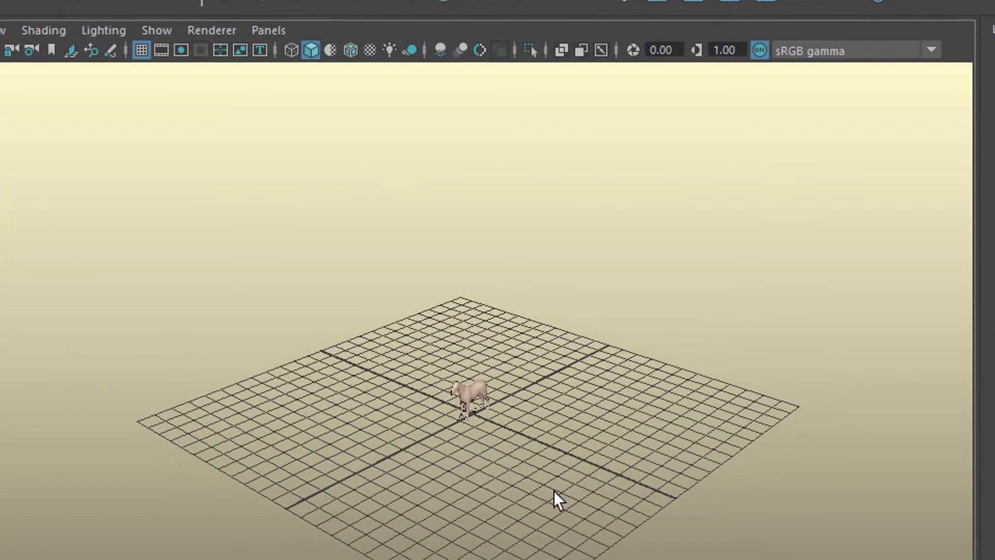
Zoom in on both animals, select the horse, then Shift-select the cat last.
scroll(553, 491, up, 5)
alt+drag(580, 536, 555, 526)
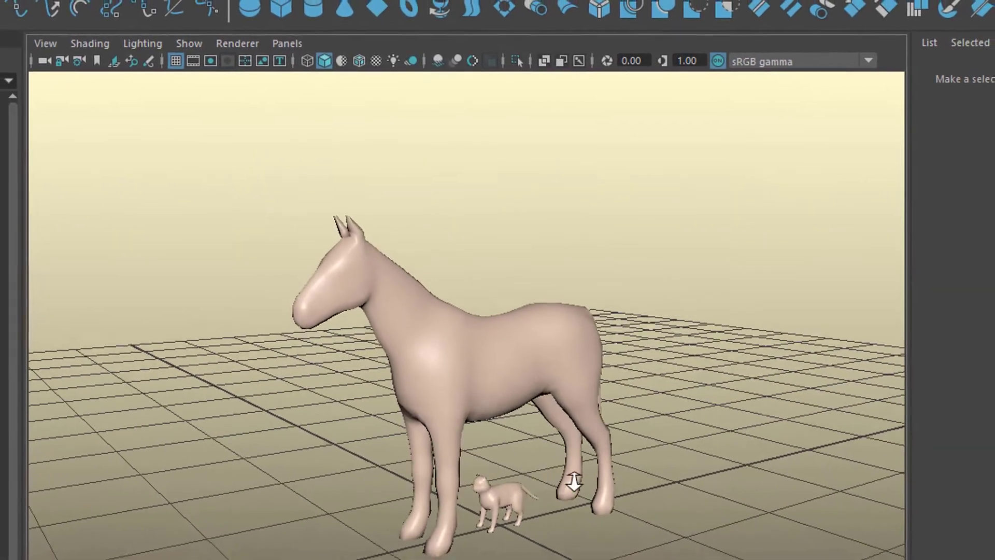
alt+right_drag(577, 484, 694, 497)
alt+middle_drag(720, 504, 695, 471)
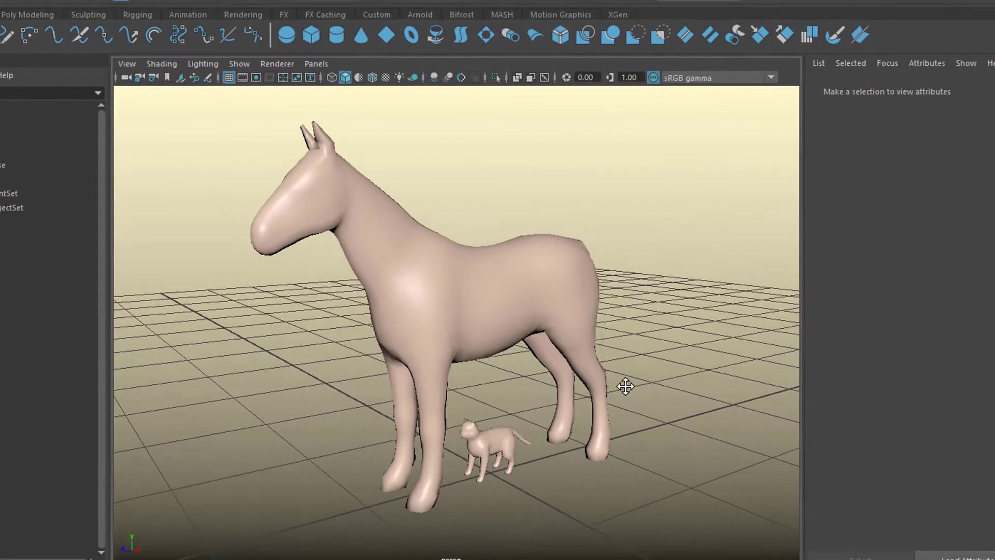
scroll(626, 386, down, 3)
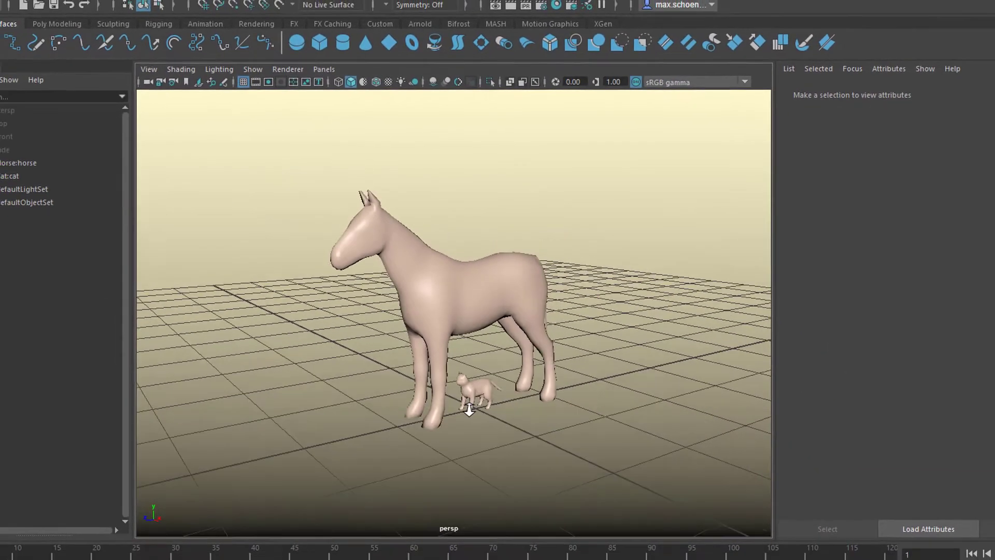
alt+drag(513, 425, 496, 433)
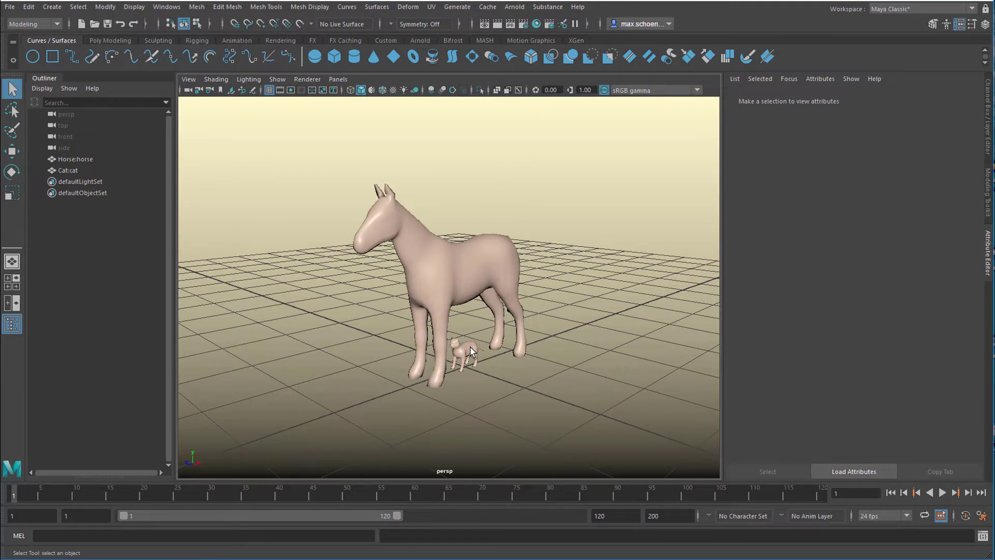
click(449, 280)
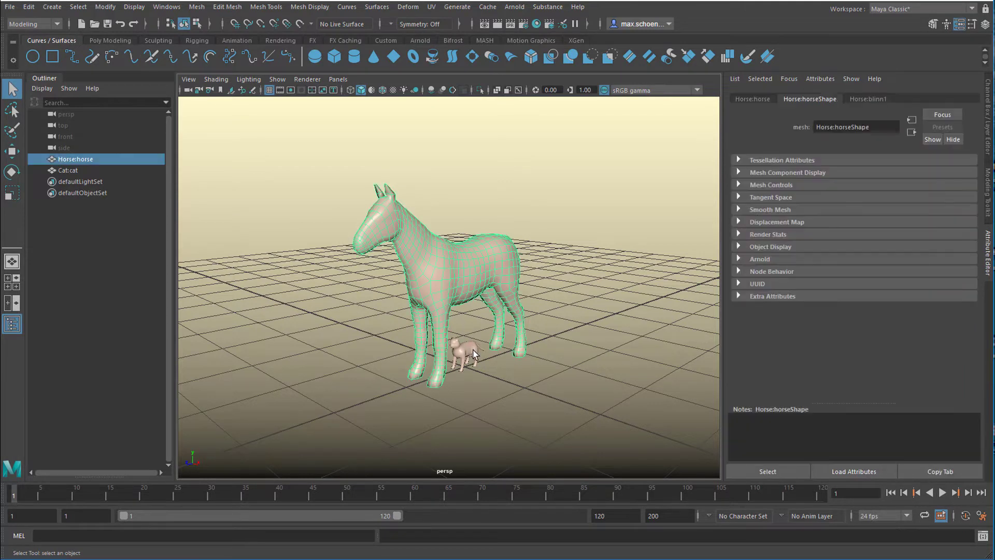
shift+click(473, 354)
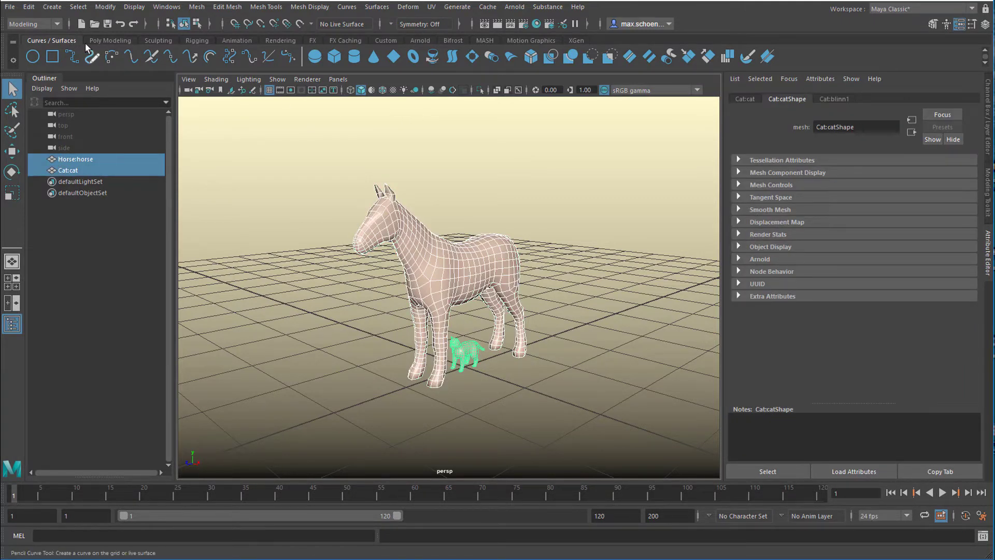
click(408, 7)
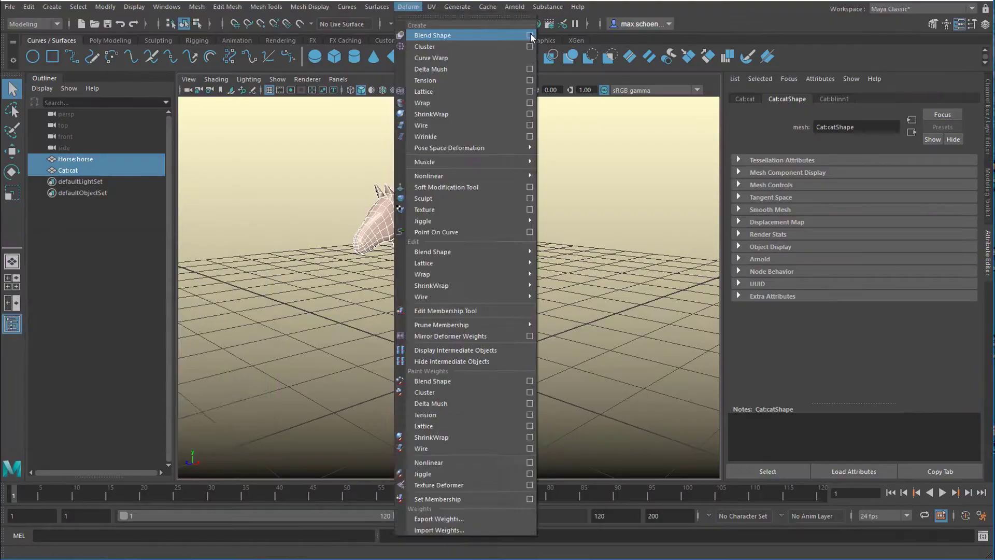
Create blendShape1 on the cat with the horse as target, using reset options plus In-between.
click(581, 128)
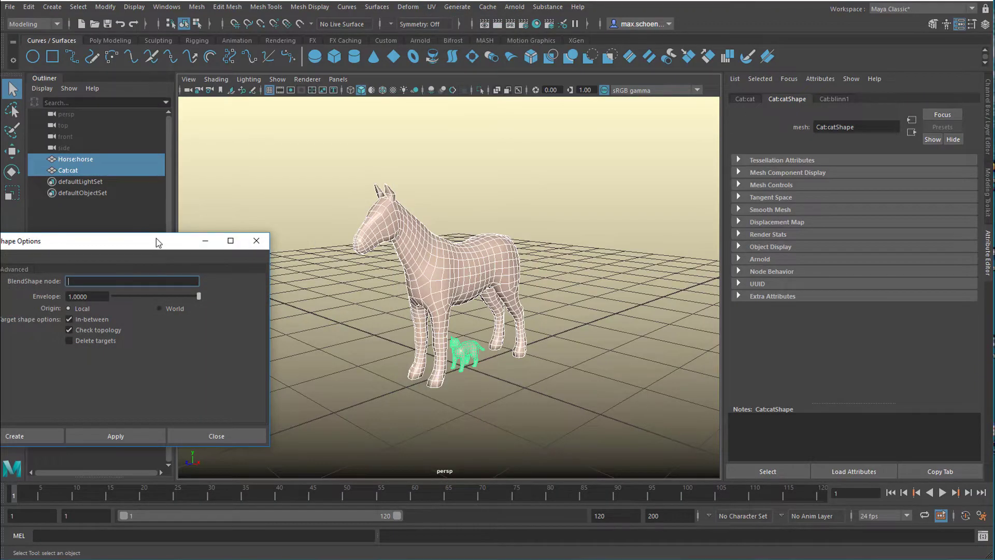
drag(158, 243, 542, 153)
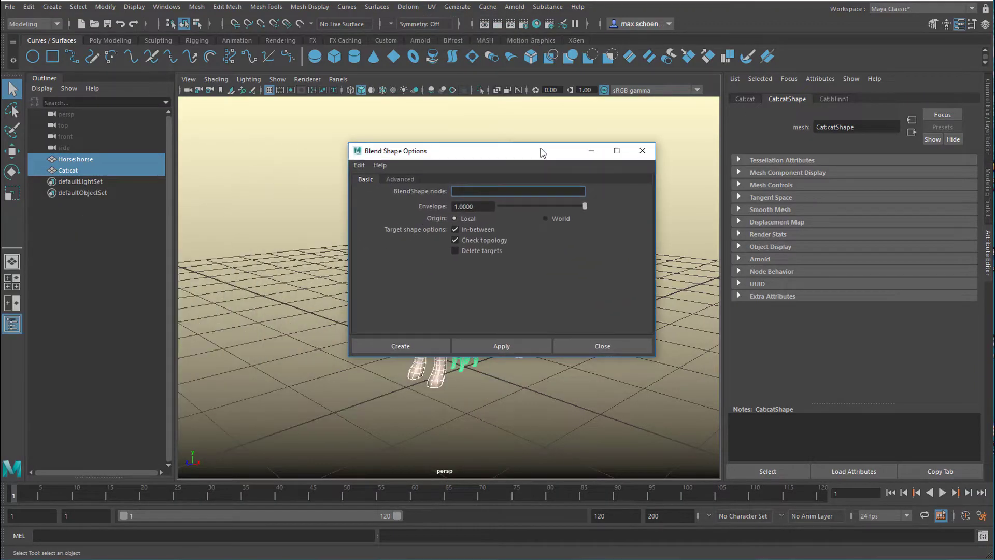
click(362, 167)
click(371, 187)
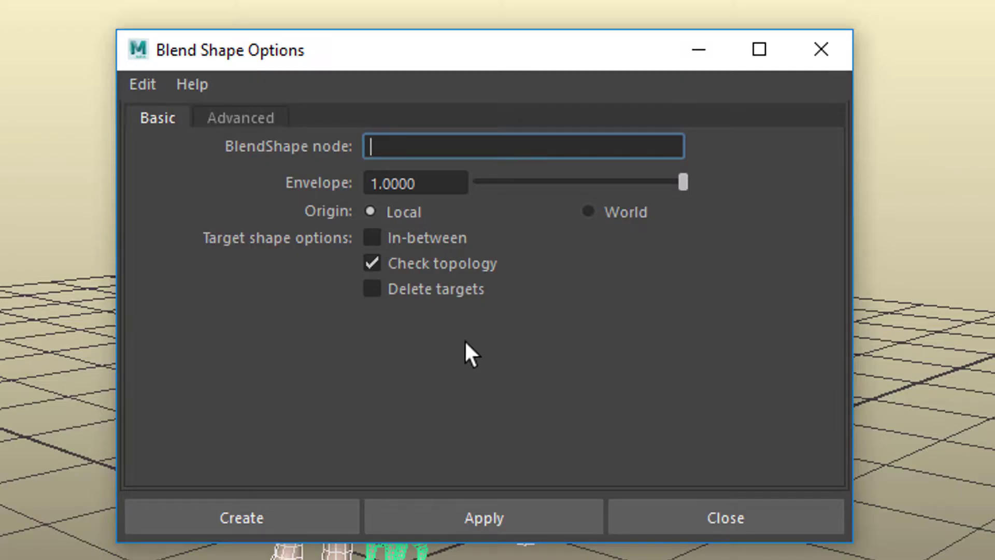
click(372, 237)
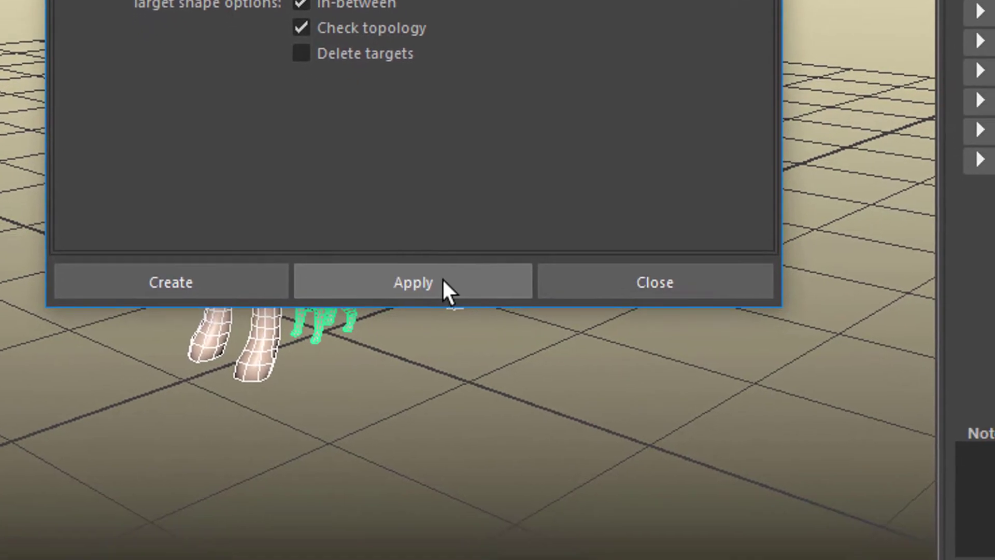
click(443, 278)
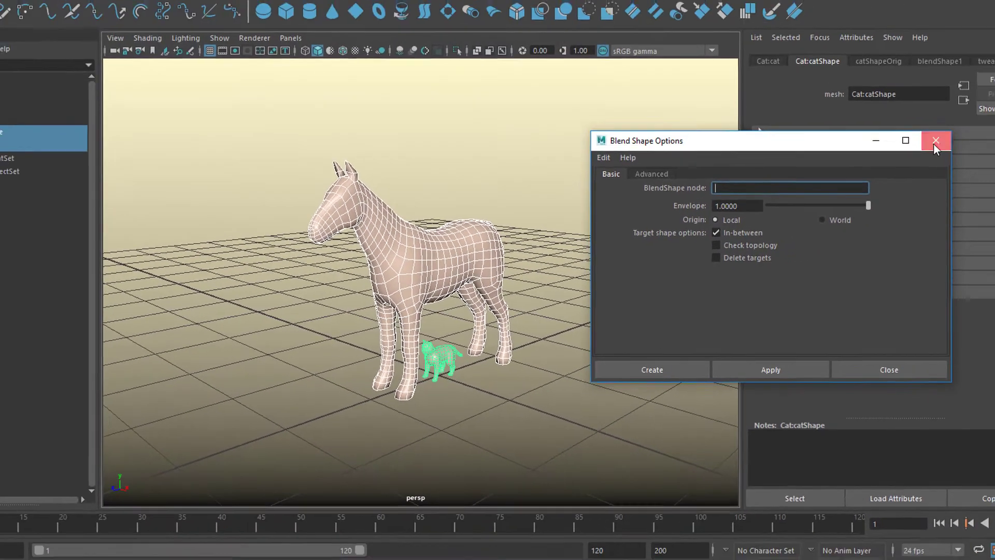
click(935, 142)
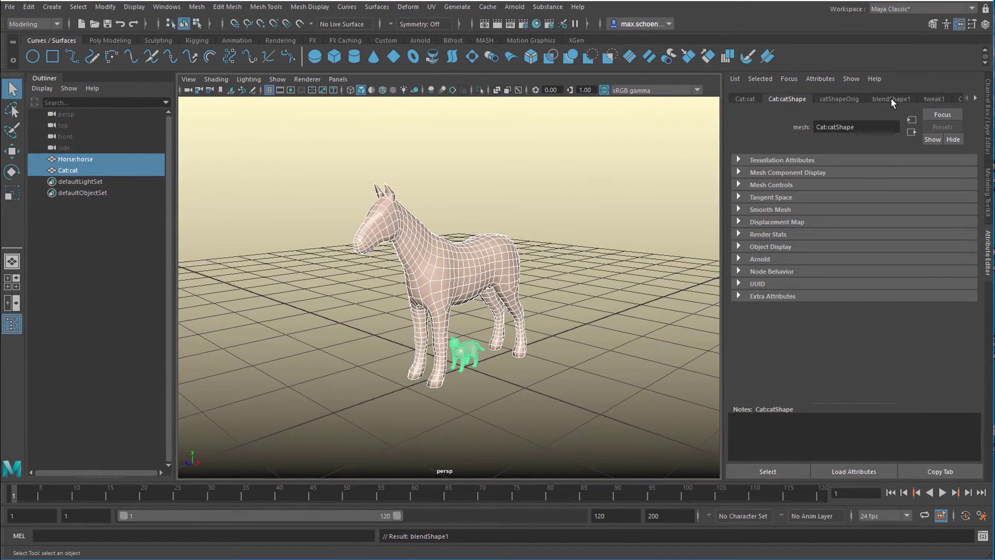
In blendShape1, test the horse weight by raising it to 1.000 and returning it to 0.000.
click(891, 98)
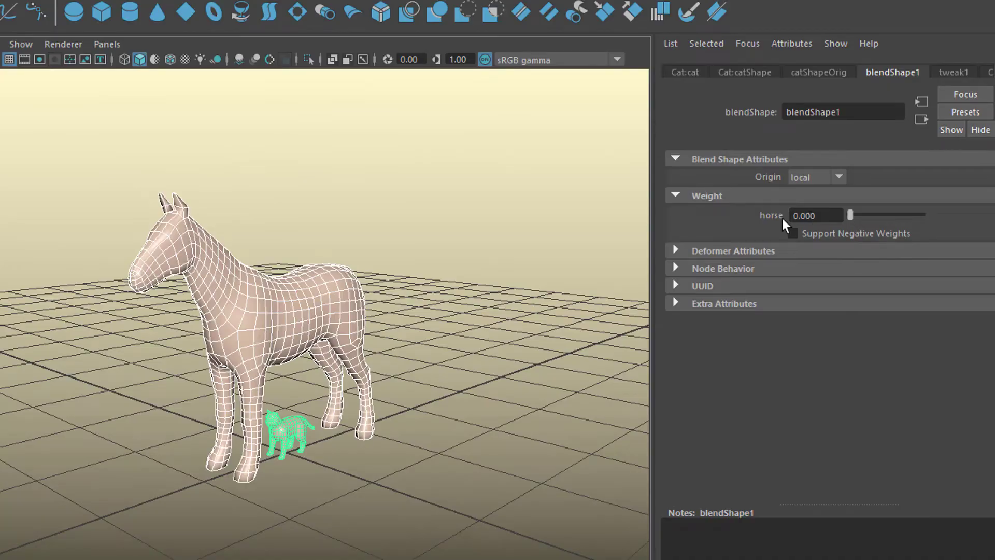
drag(850, 216, 921, 229)
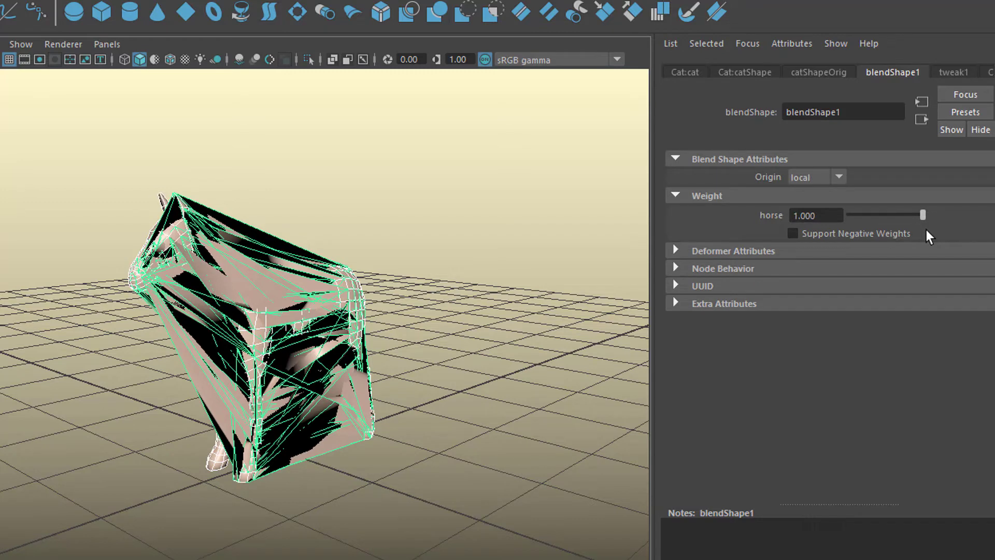
drag(926, 229, 848, 231)
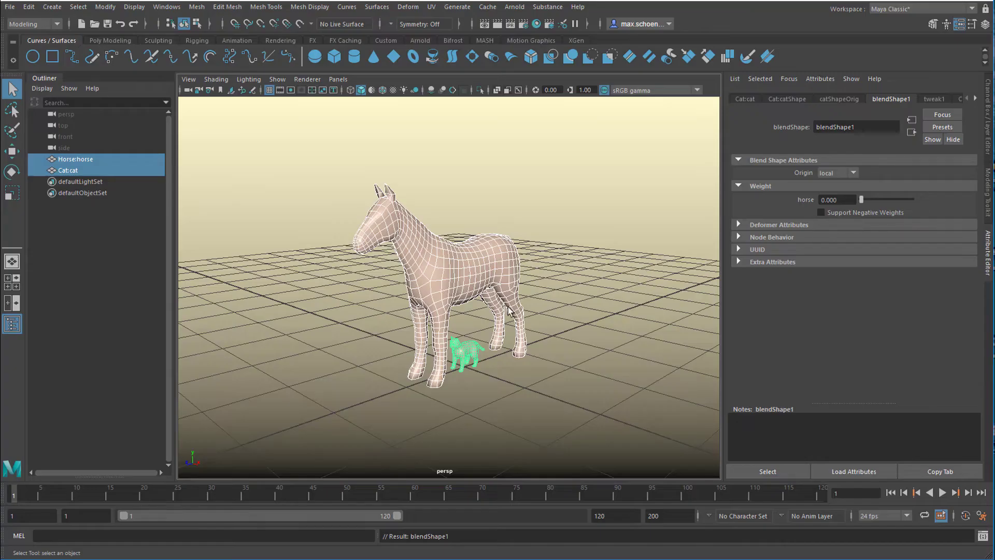
Switch the horse to vertex mode and select a vertex at the tip of its ear.
scroll(593, 296, up, 3)
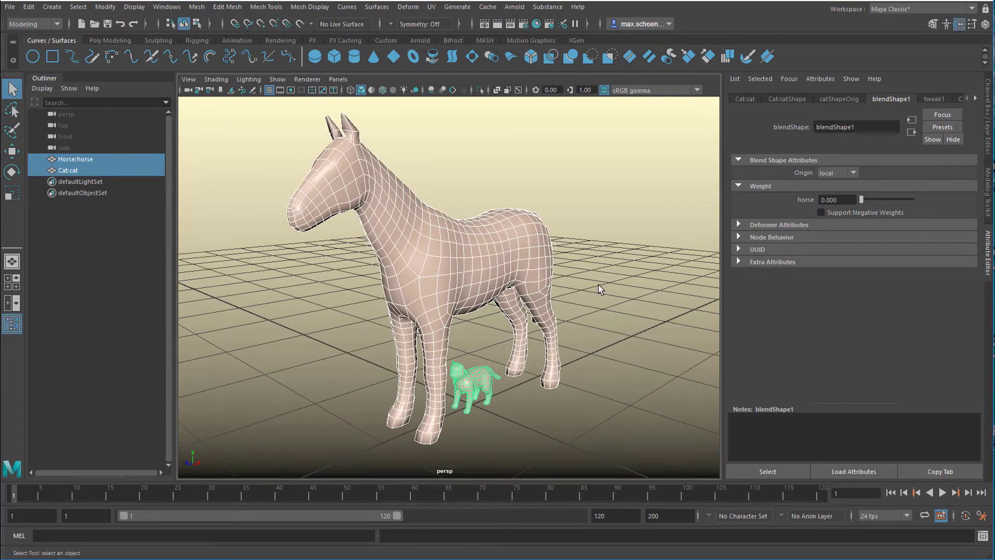
scroll(513, 296, up, 3)
right_click(512, 221)
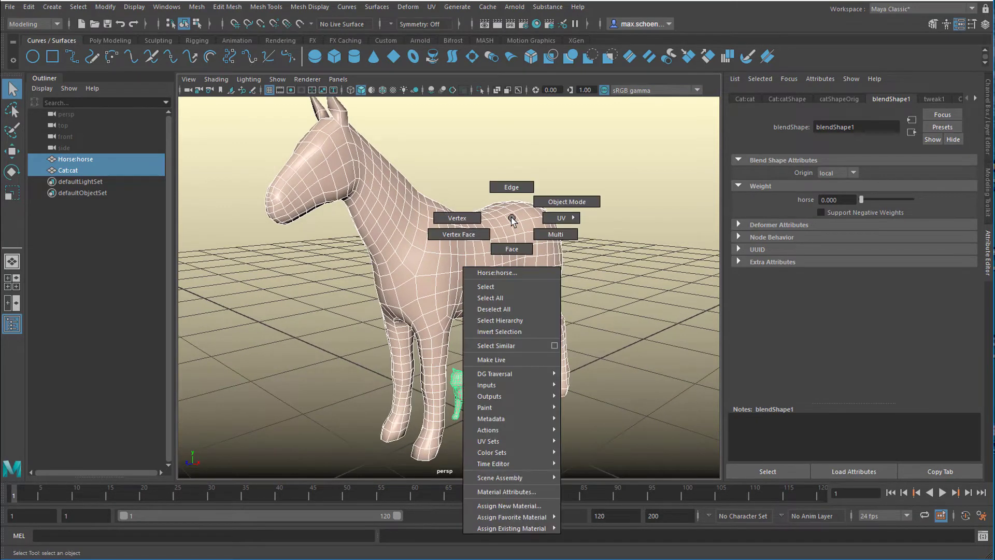
click(463, 221)
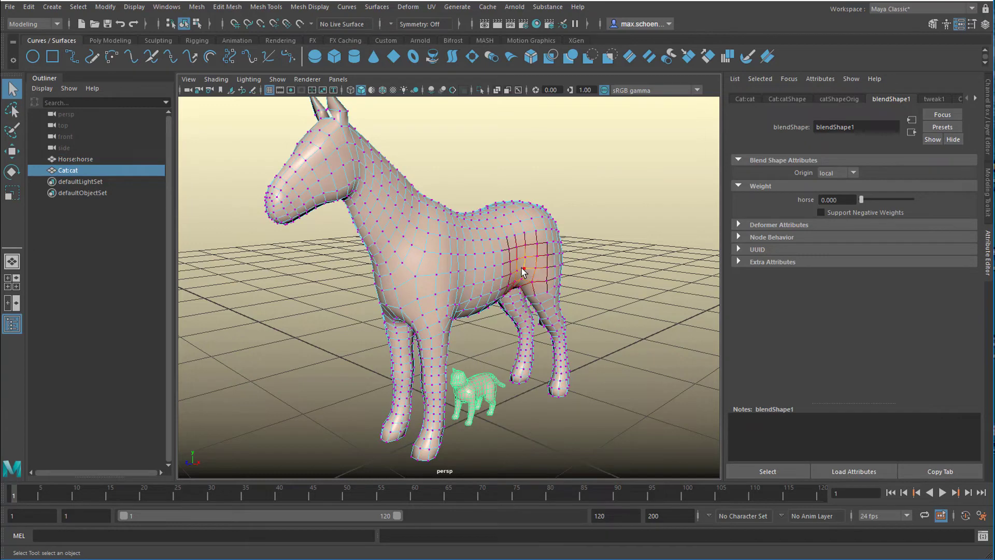
alt+right_drag(467, 268, 578, 271)
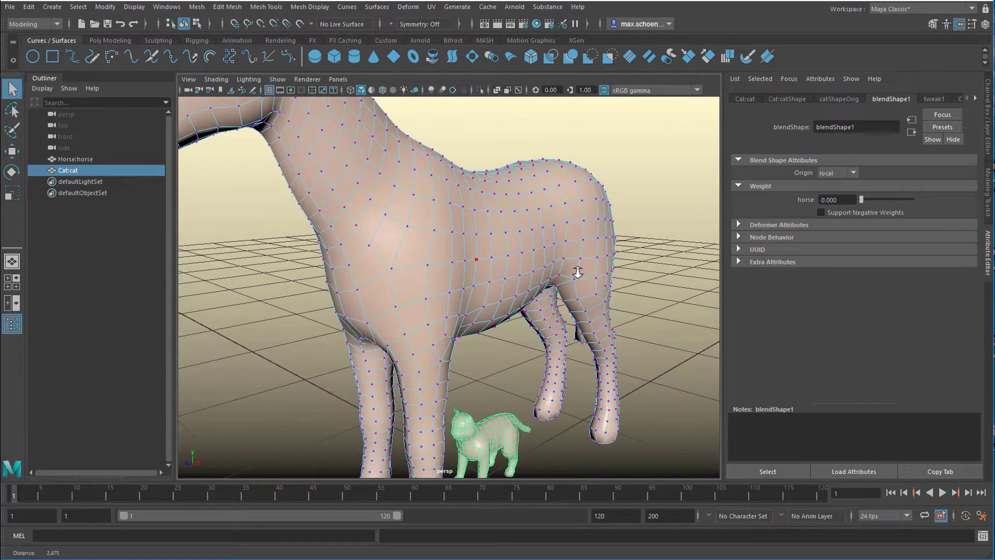
alt+middle_drag(589, 266, 507, 332)
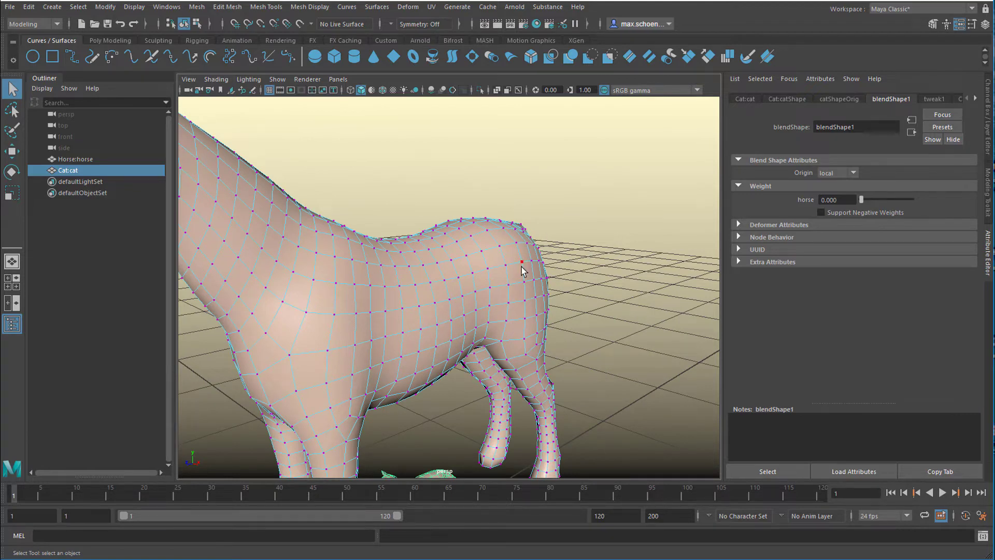
alt+drag(522, 271, 565, 243)
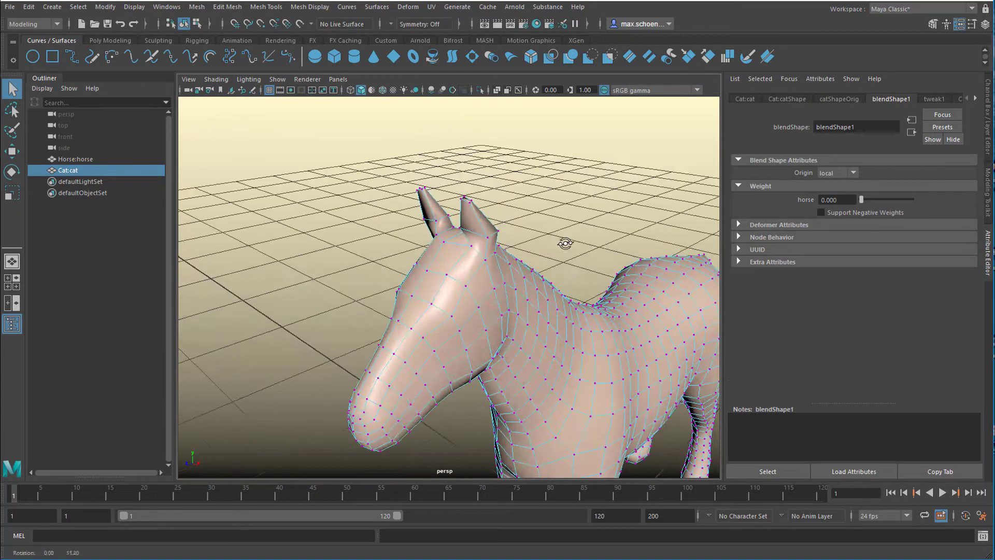
click(471, 201)
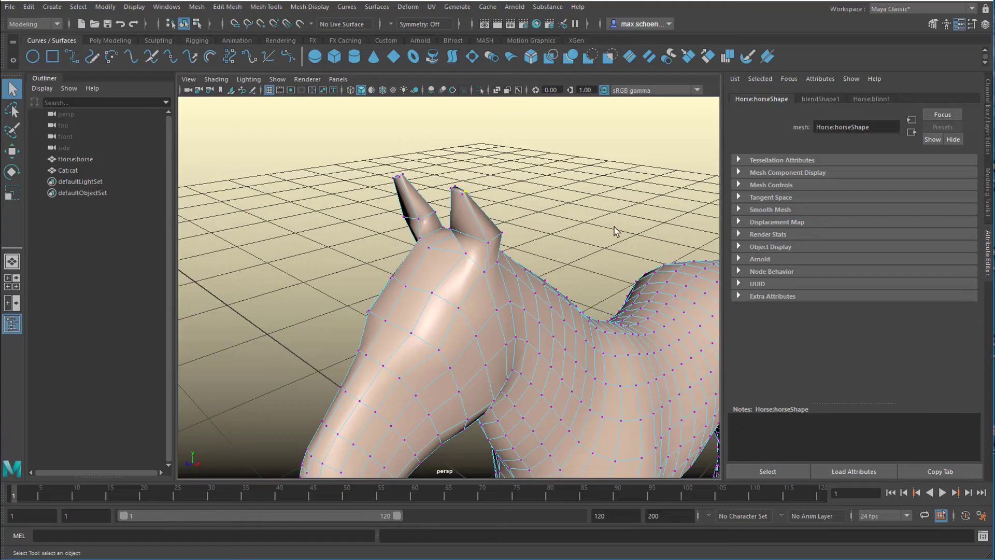
List the vertex in the Channel Box as CV 655 with X, Y, Z offsets at 0.
key(ctrl+a)
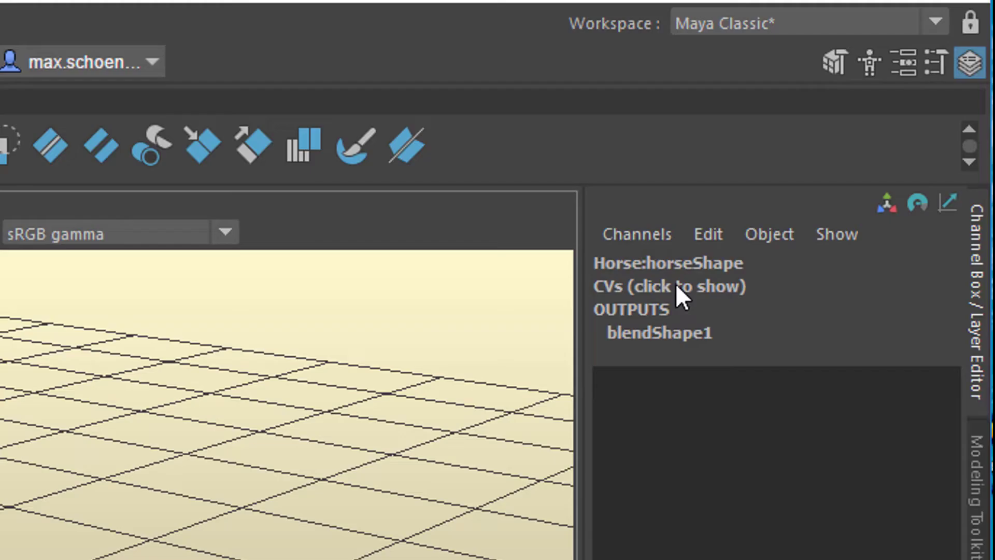
click(696, 285)
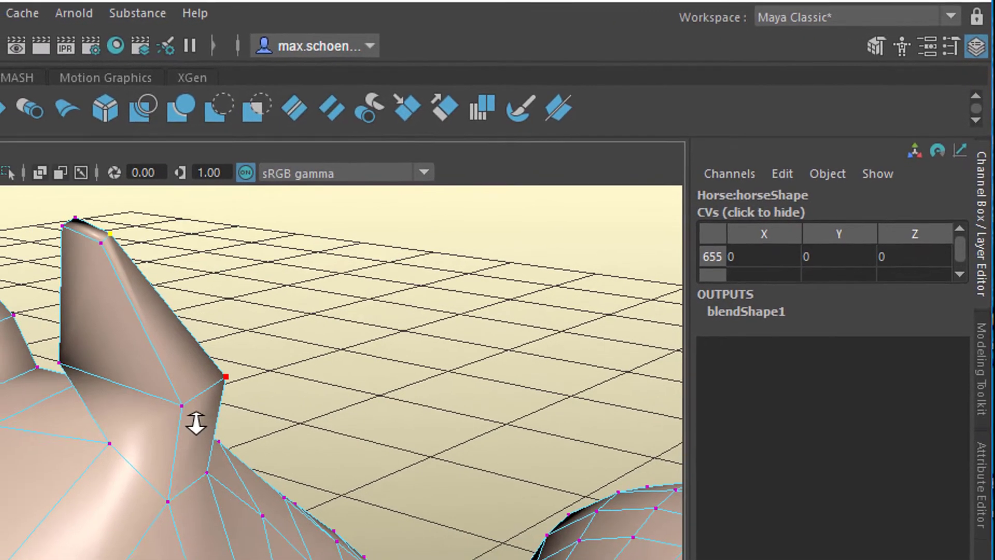
alt+drag(195, 422, 124, 437)
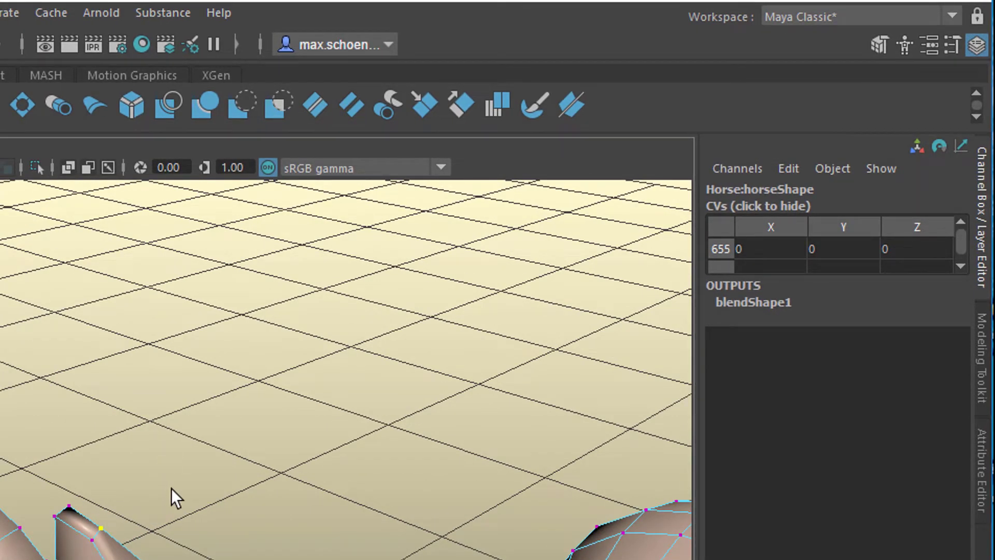
alt+drag(380, 557, 405, 522)
alt+drag(283, 539, 267, 516)
Put the cat in vertex mode, select an ear vertex, and list its CV offsets.
right_click(586, 265)
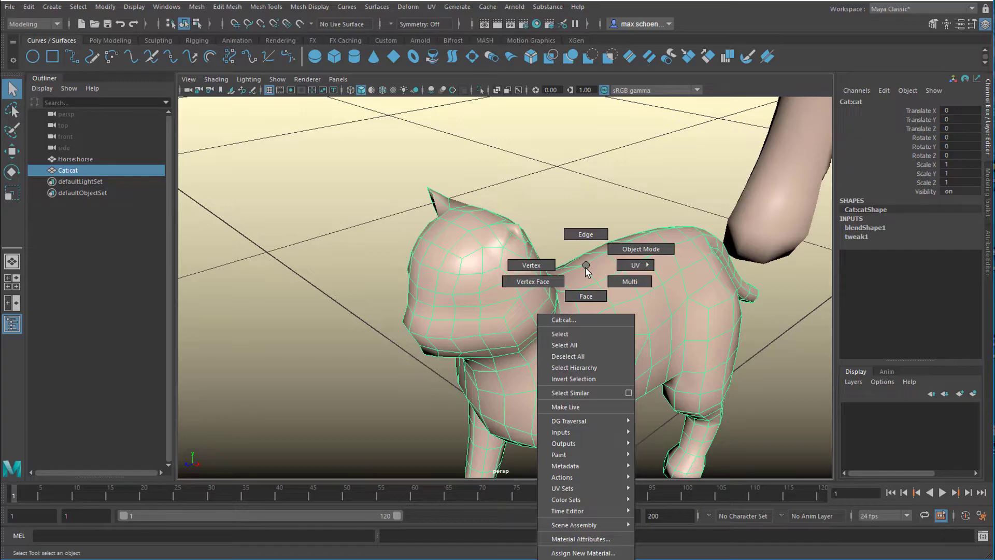
click(528, 264)
alt+drag(542, 273, 678, 251)
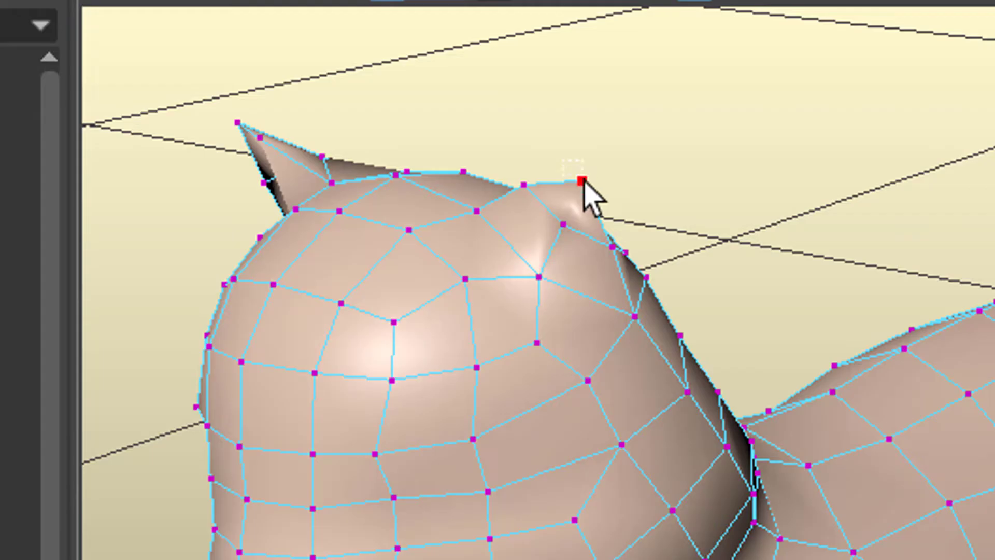
drag(583, 179, 604, 211)
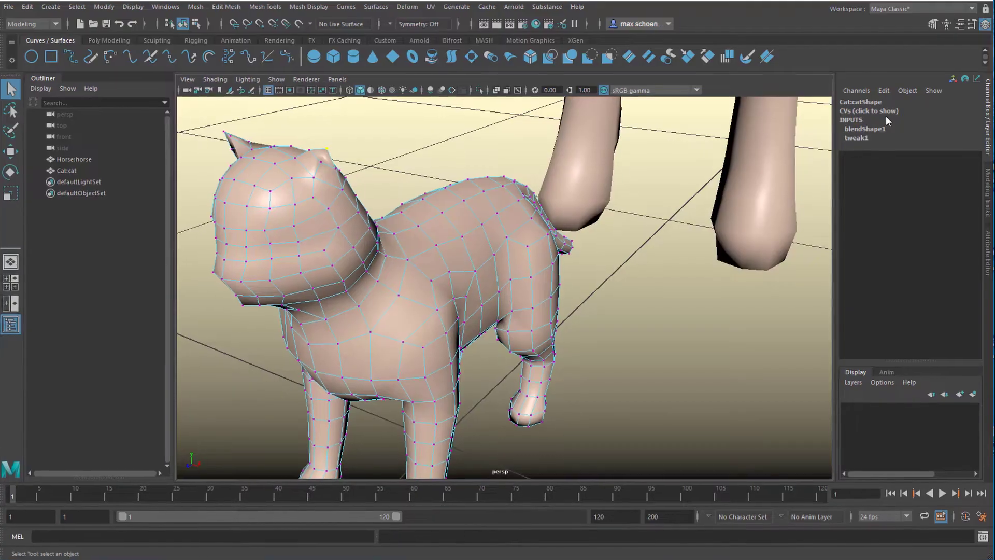
click(883, 113)
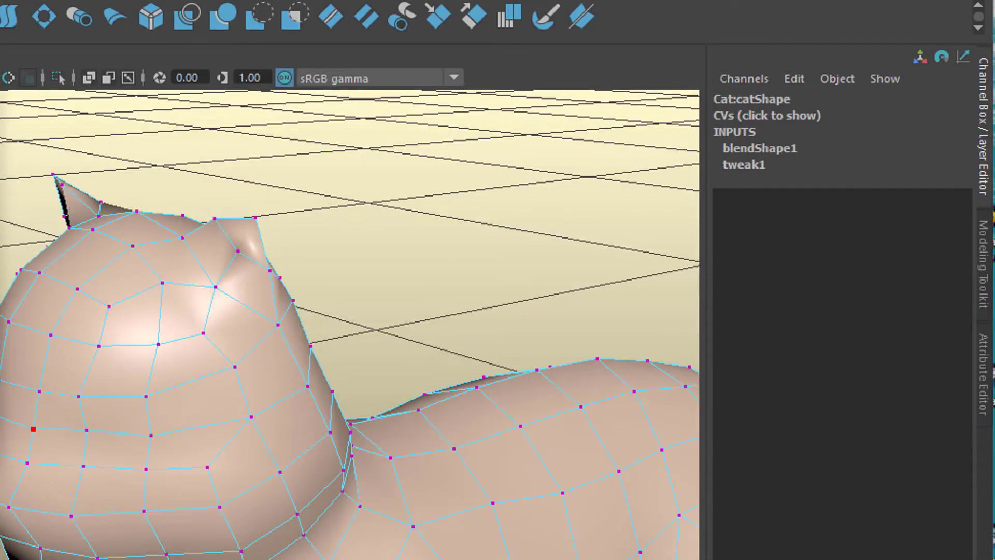
Frame the selected cat vertex, orbit around it, and select the neighbouring vertex.
alt+drag(123, 395, 14, 428)
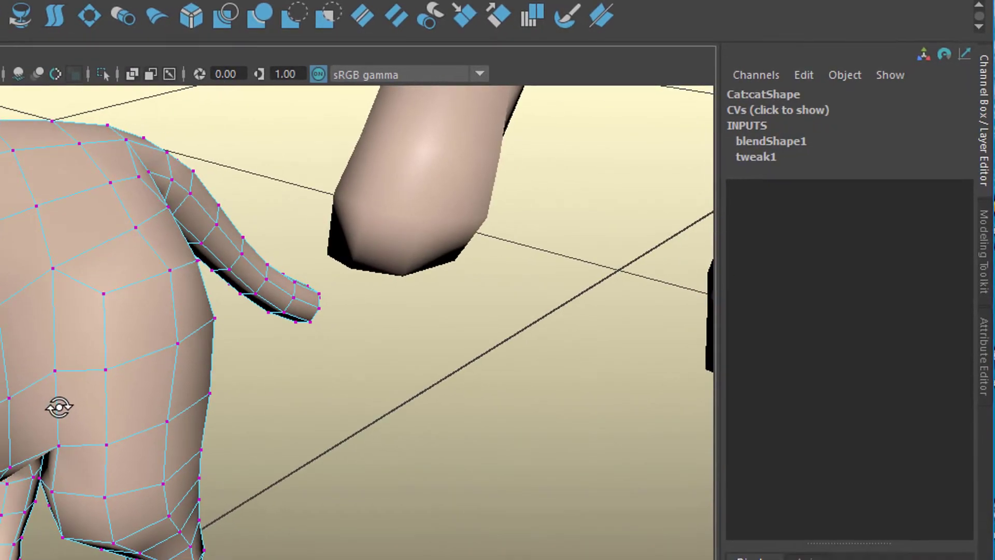
scroll(129, 383, down, 5)
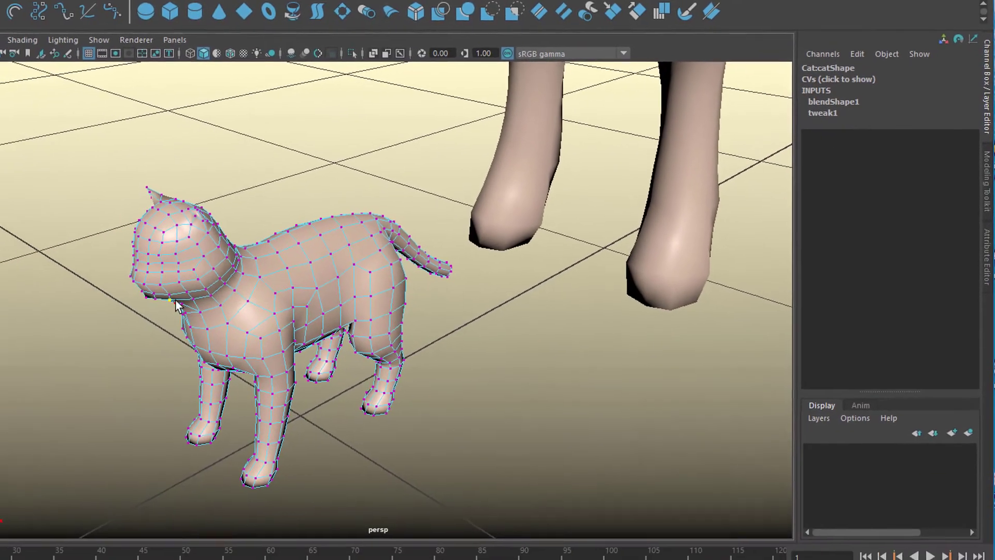
key(f)
alt+drag(250, 339, 309, 328)
mouse_move(309, 328)
alt+right_down()
mouse_move(62, 337)
mouse_move(296, 329)
alt+right_up()
alt+drag(296, 328, 329, 300)
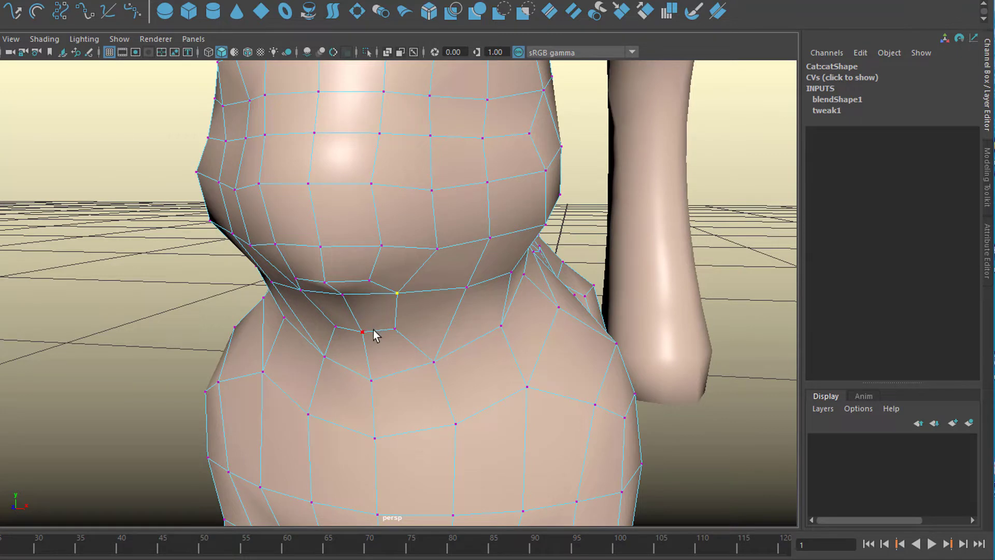
click(404, 326)
Pull back to a side view showing the whole horse beside the small cat.
alt+right_drag(449, 343, 224, 380)
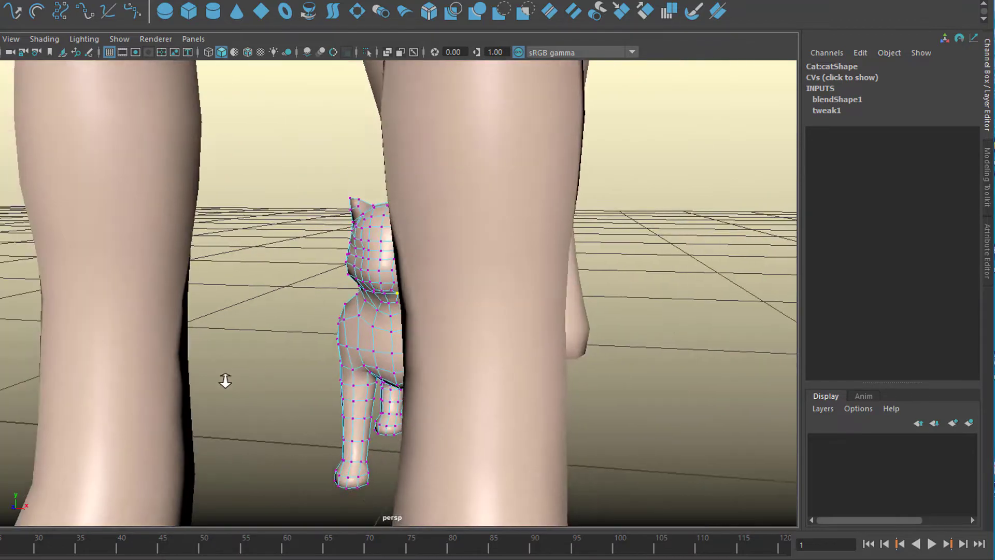
alt+drag(225, 380, 533, 240)
alt+middle_drag(533, 240, 516, 328)
alt+right_drag(516, 328, 477, 337)
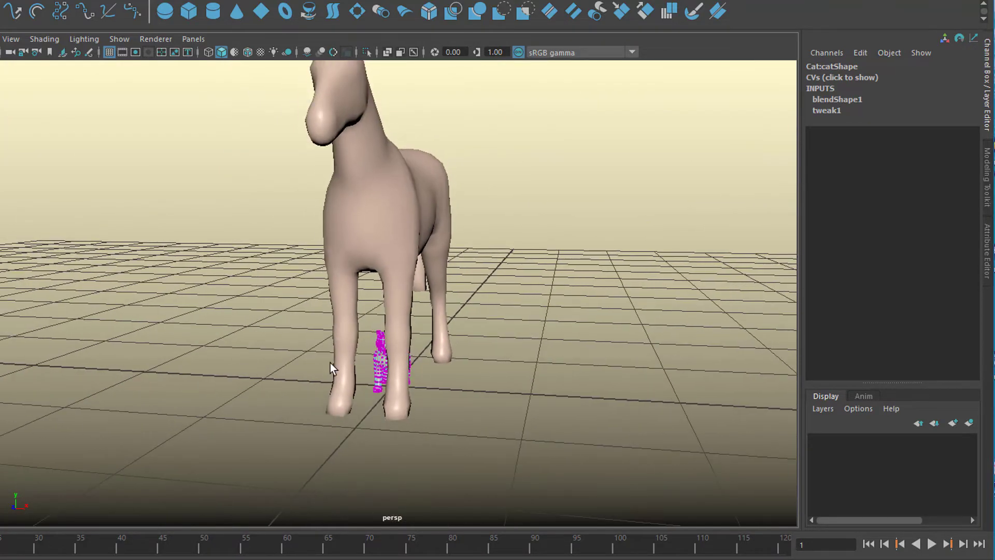
alt+drag(477, 337, 398, 372)
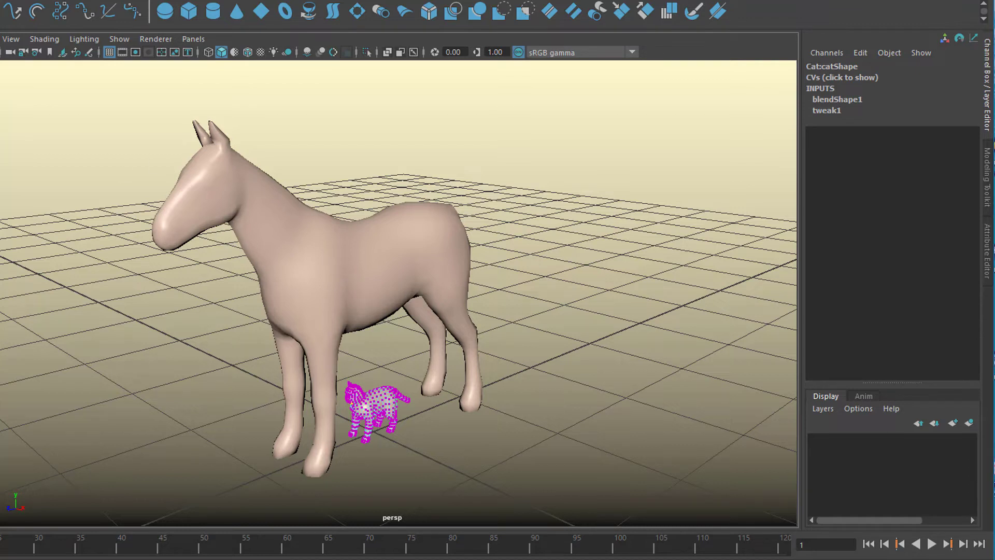
Import Horse.ma from the example Animals library as Horse1:horse and select it.
key(F8)
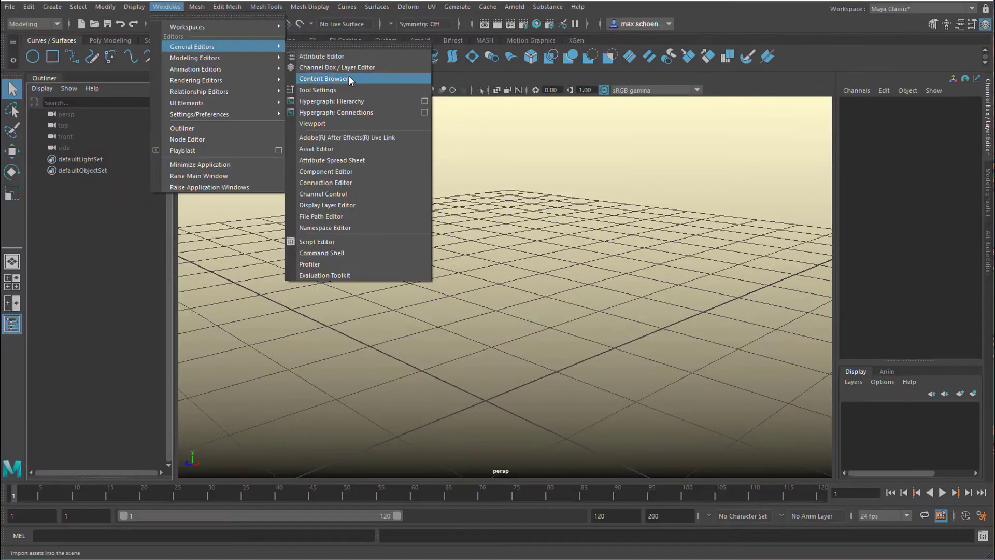
click(212, 38)
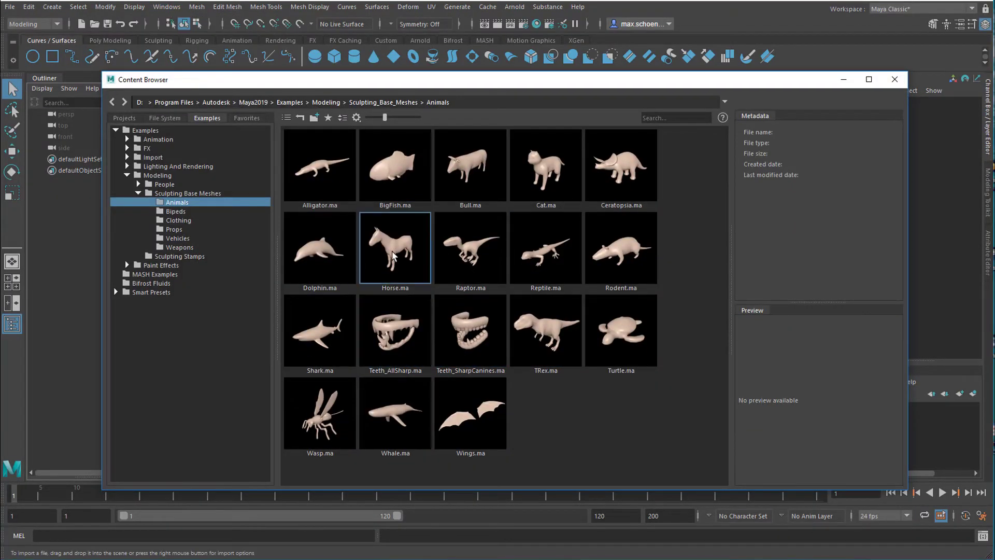
double_click(396, 254)
click(895, 80)
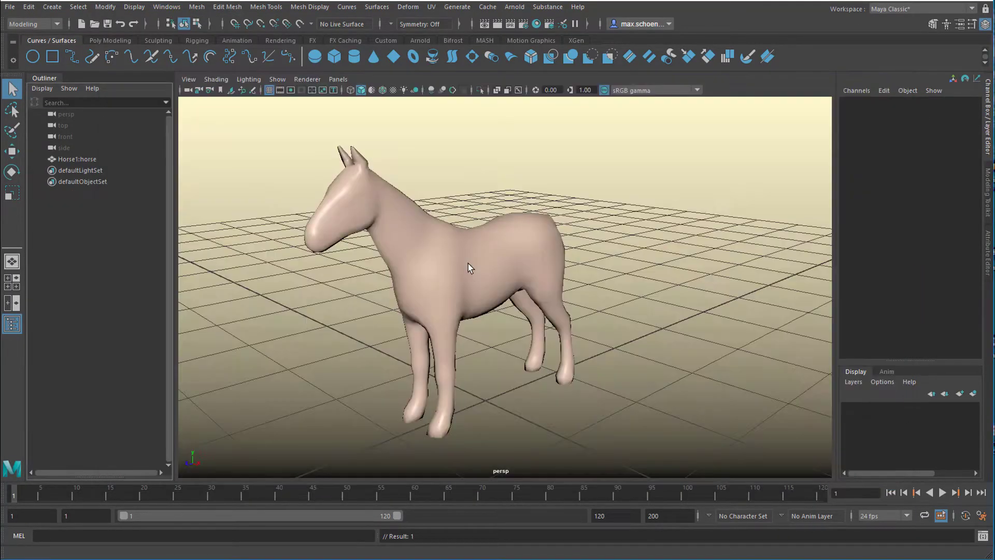
click(470, 270)
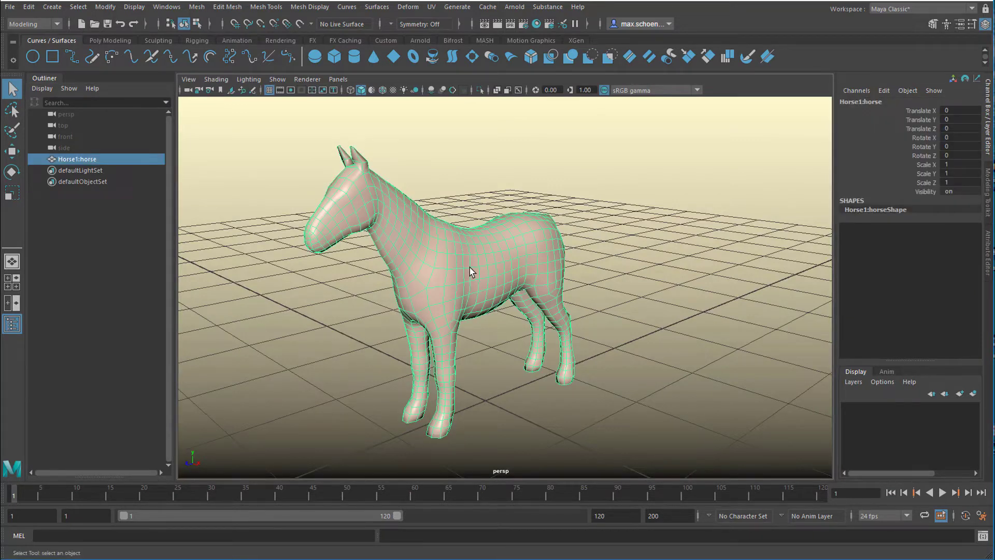
Duplicate Horse1:horse into a new mesh named horse and select the duplicate.
key(ctrl+d)
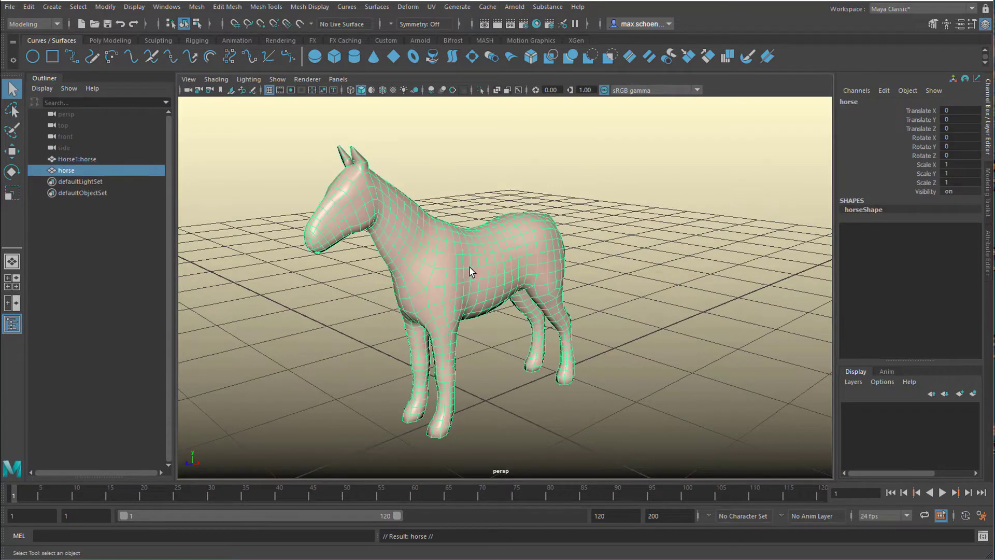
click(92, 160)
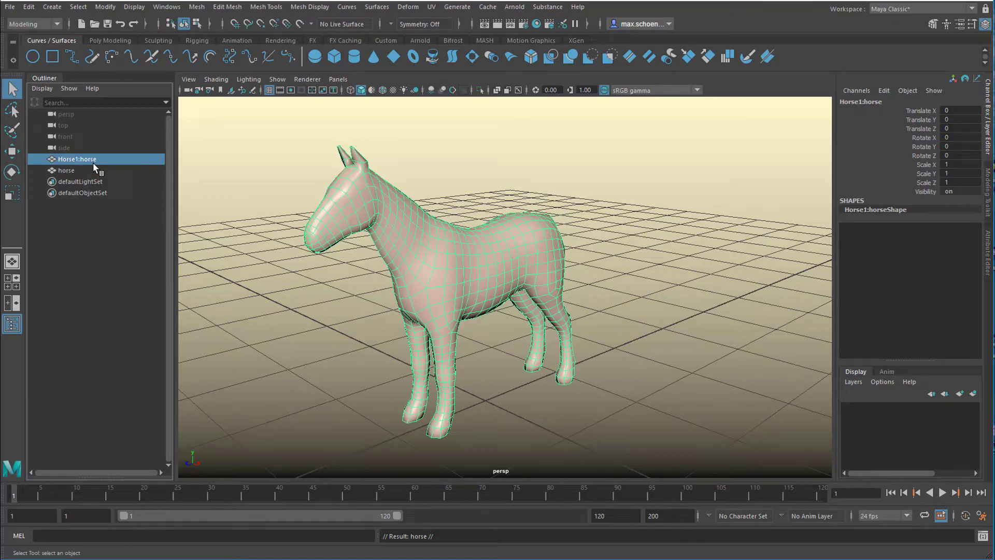
click(93, 169)
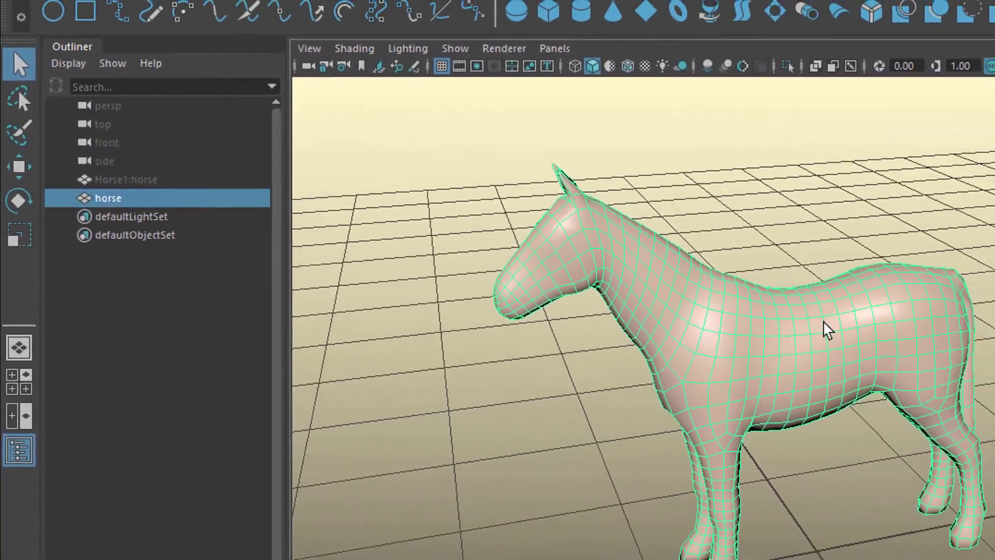
right_drag(824, 323, 755, 327)
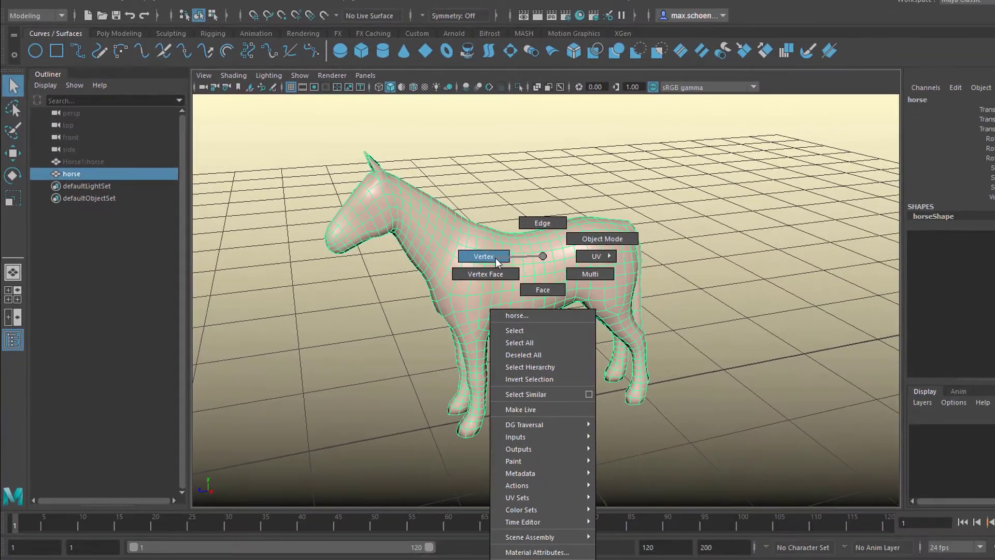
In vertex mode, select both ear-tip vertices with soft-selection falloff over the head.
right_drag(496, 261, 496, 261)
alt+drag(526, 332, 597, 306)
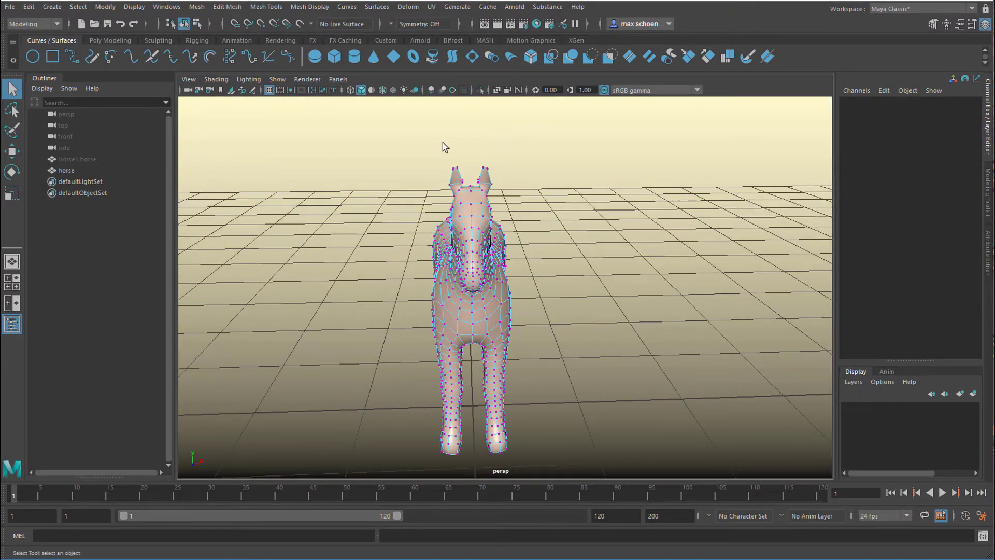
drag(499, 176, 500, 178)
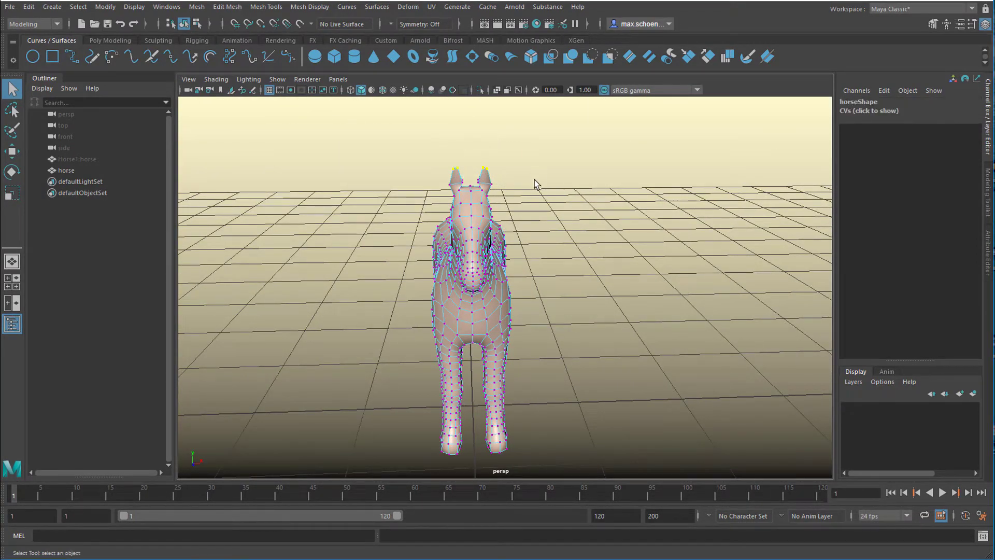
key(b)
alt+drag(562, 268, 496, 286)
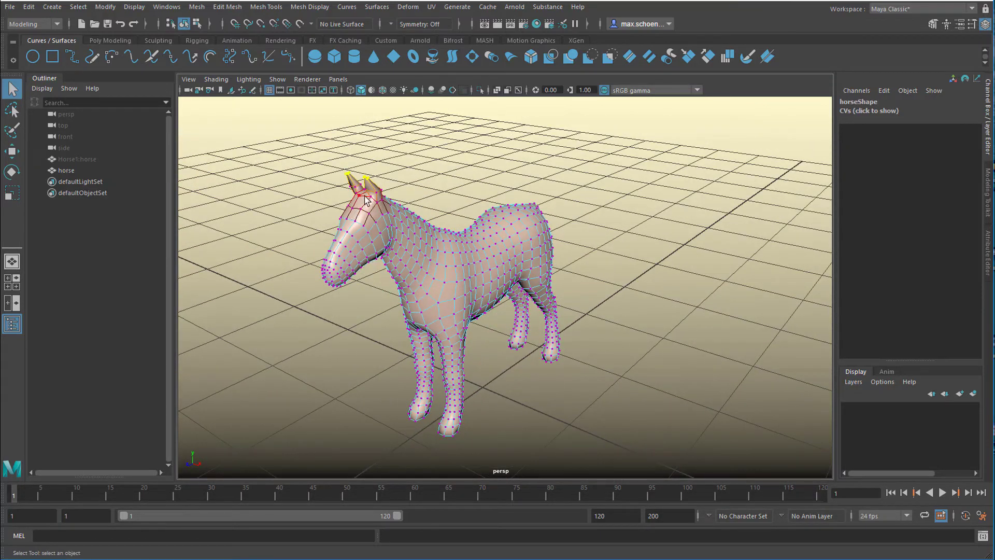
alt+drag(373, 234, 459, 235)
alt+right_drag(459, 234, 544, 291)
alt+drag(544, 292, 604, 283)
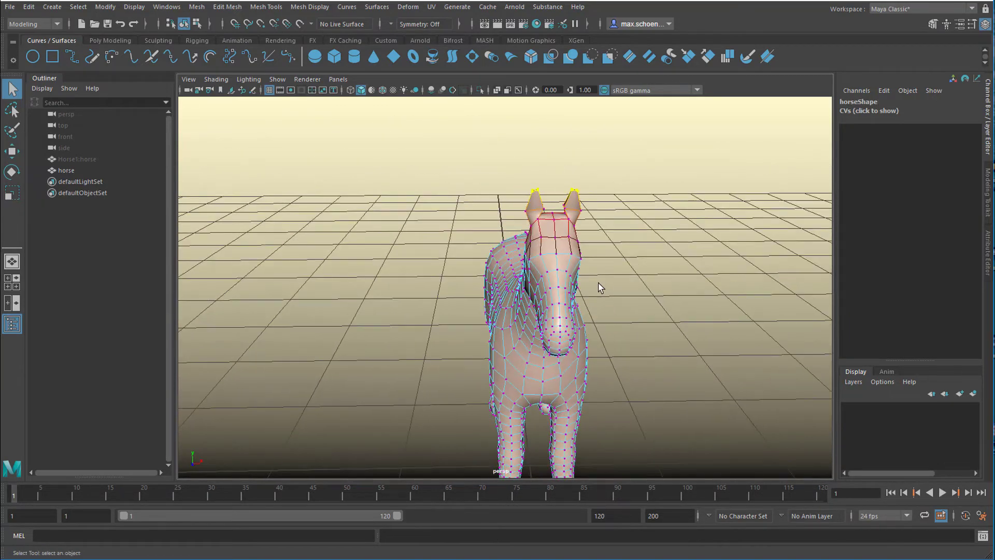
Raise the ear-tip vertices upward into taller, sharper points.
key(w)
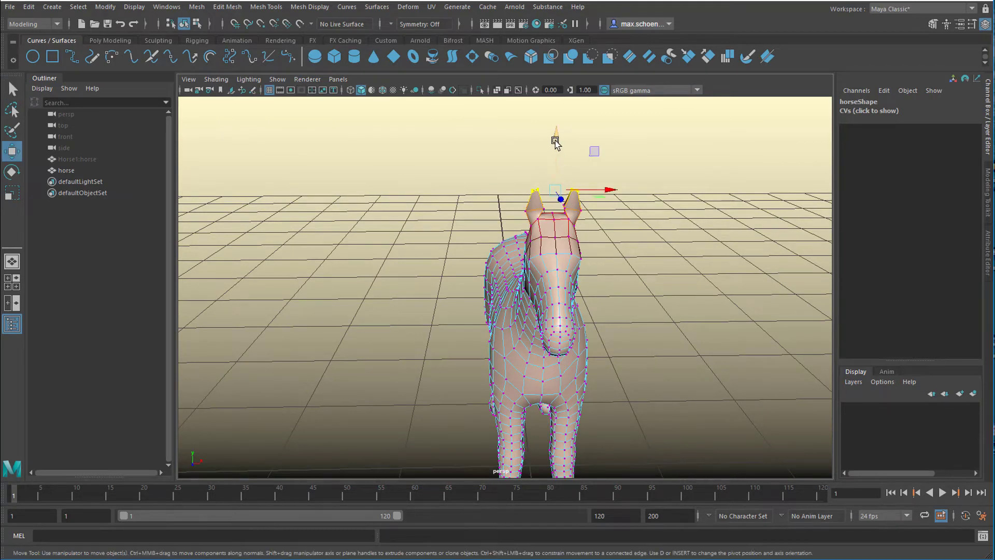
drag(555, 143, 563, 126)
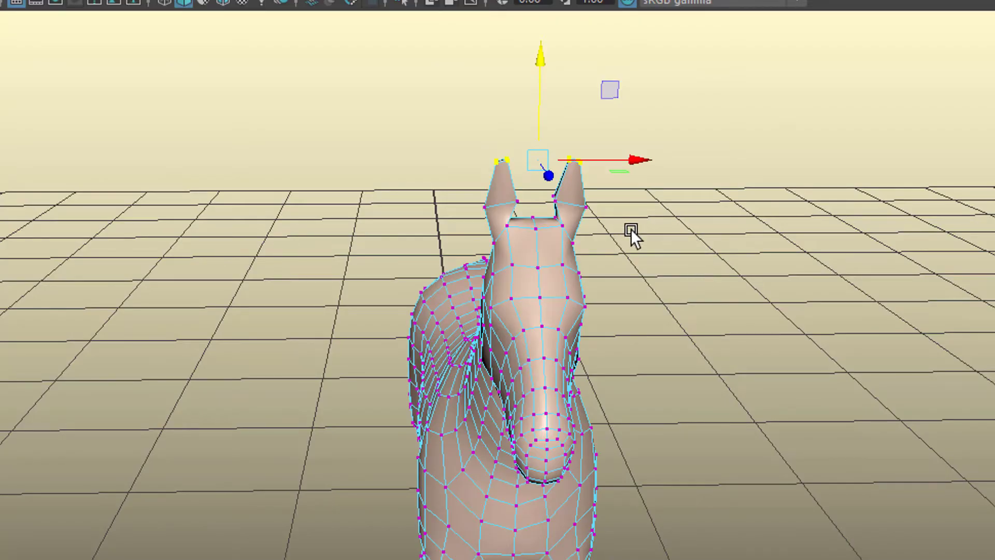
alt+middle_drag(631, 229, 581, 187)
drag(526, 214, 538, 176)
Select a group of neck vertices in vertex mode.
alt+drag(705, 357, 559, 369)
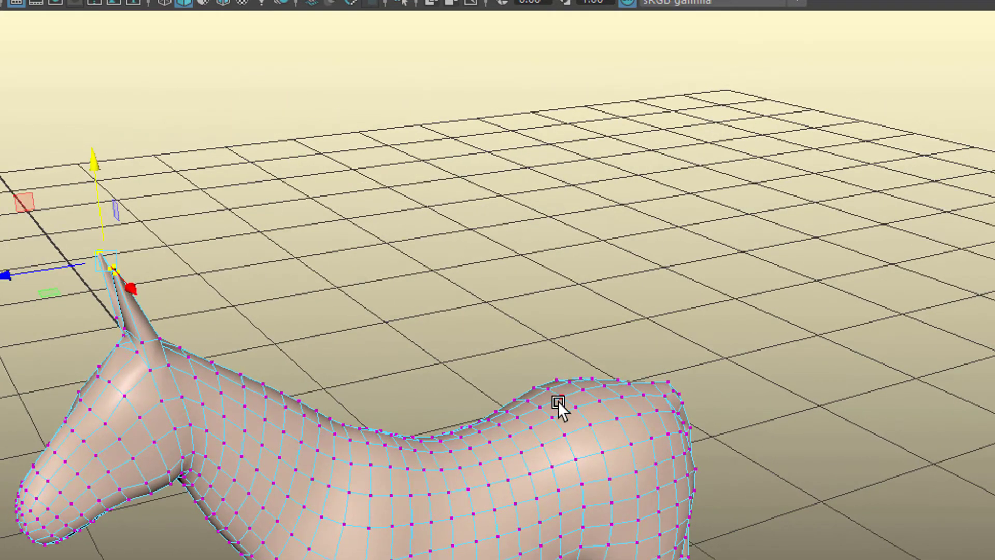
alt+drag(567, 411, 506, 453)
right_drag(396, 420, 326, 317)
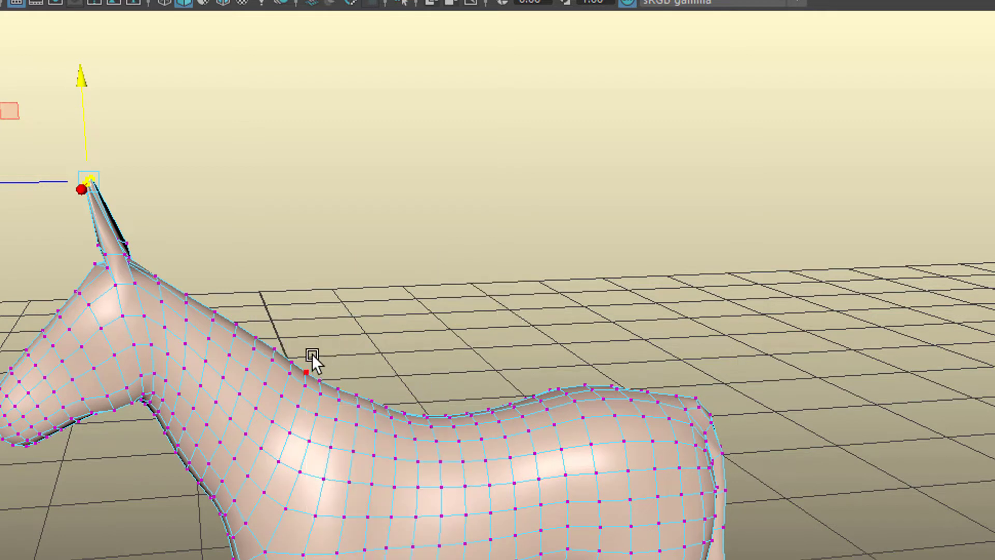
drag(411, 440, 317, 377)
Add the back vertices with soft selection and trial-lift them into humps.
shift+drag(488, 365, 601, 435)
key(b)
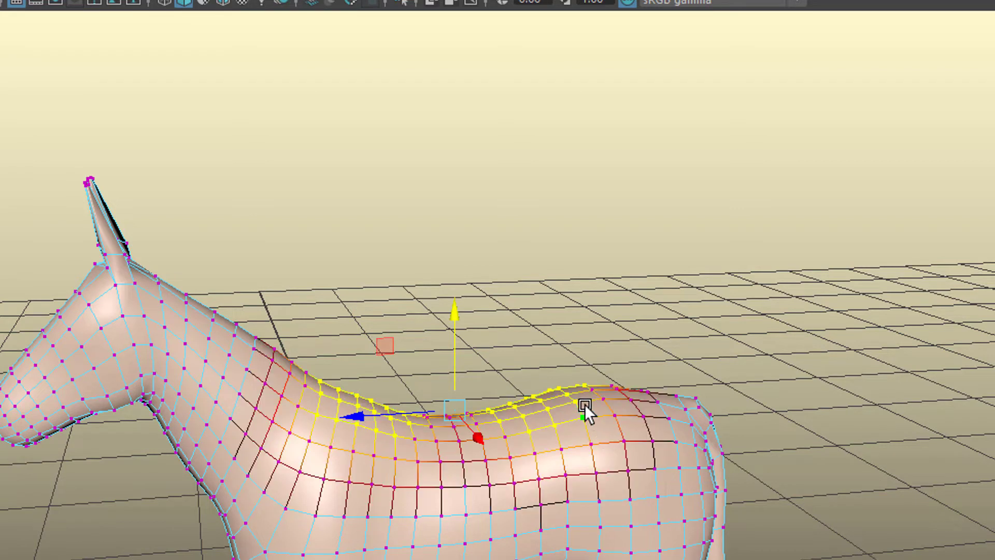
drag(450, 310, 464, 266)
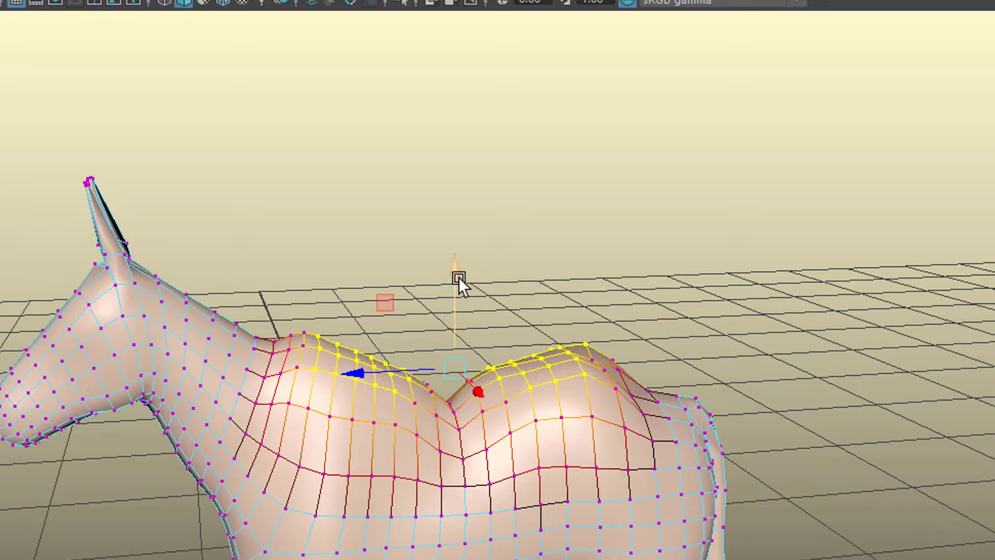
drag(459, 277, 447, 307)
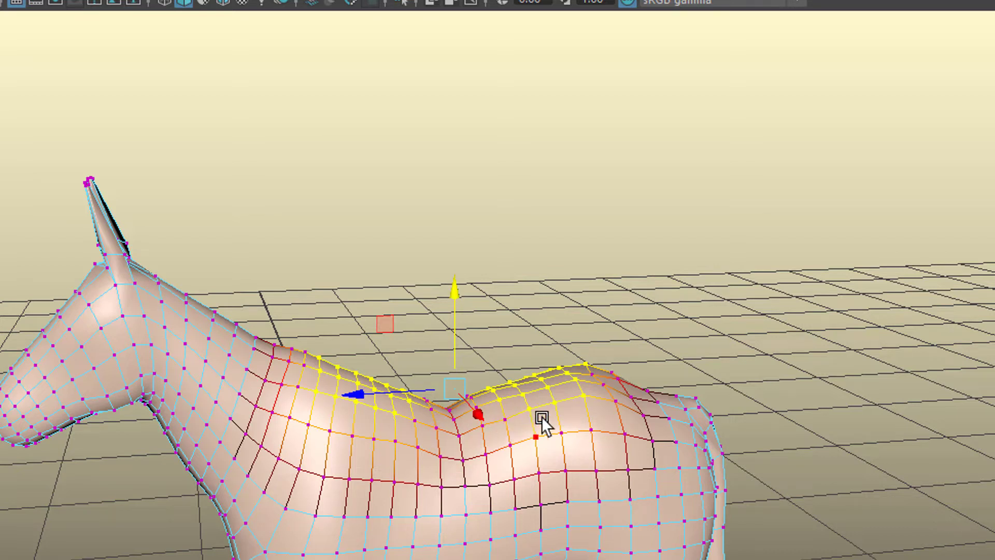
Shrink the soft-selection falloff, raise two camel humps, and select the nose vertices.
key(b)
middle_drag(523, 403, 477, 403)
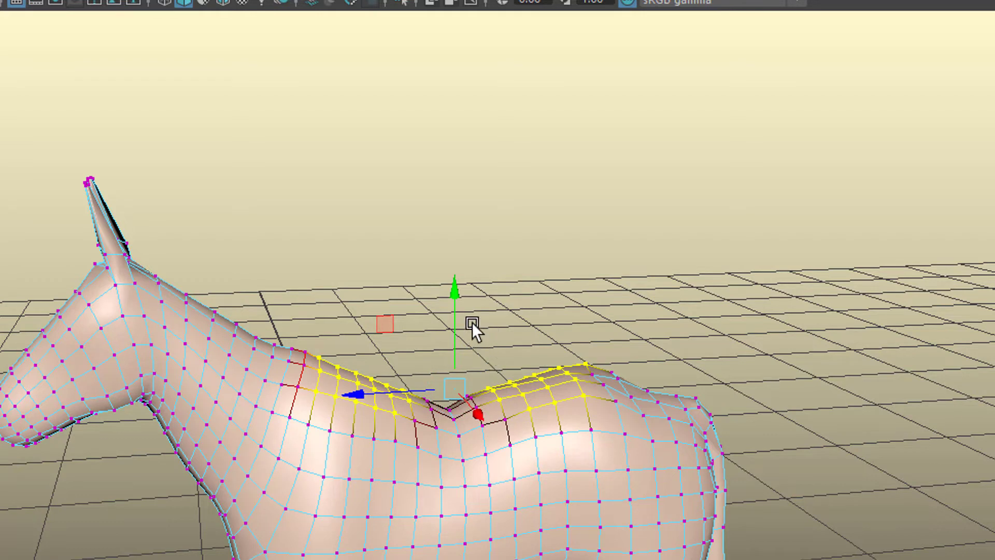
drag(459, 293, 477, 253)
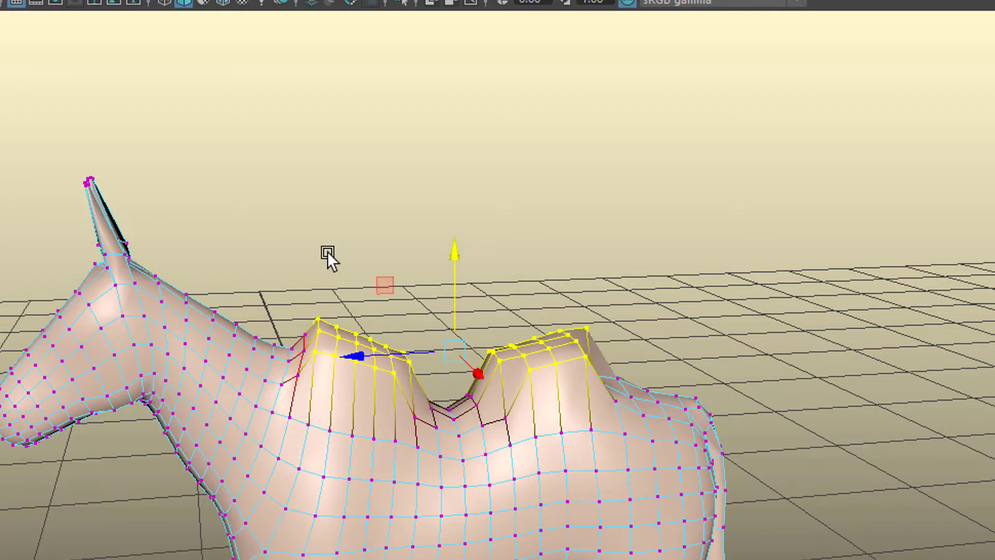
drag(189, 321, 343, 483)
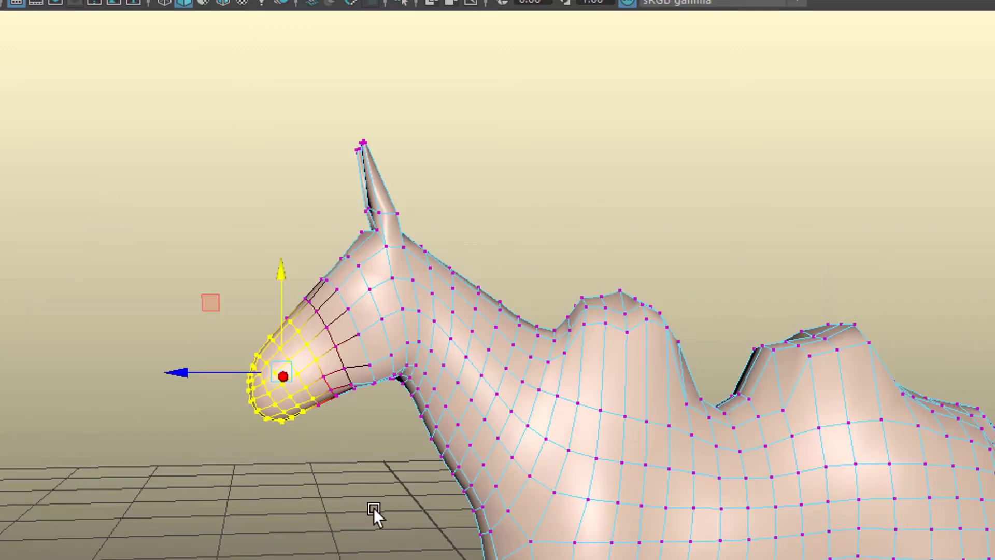
alt+drag(544, 549, 518, 497)
Scale up the nose vertices, move them downward, and return to object mode.
key(r)
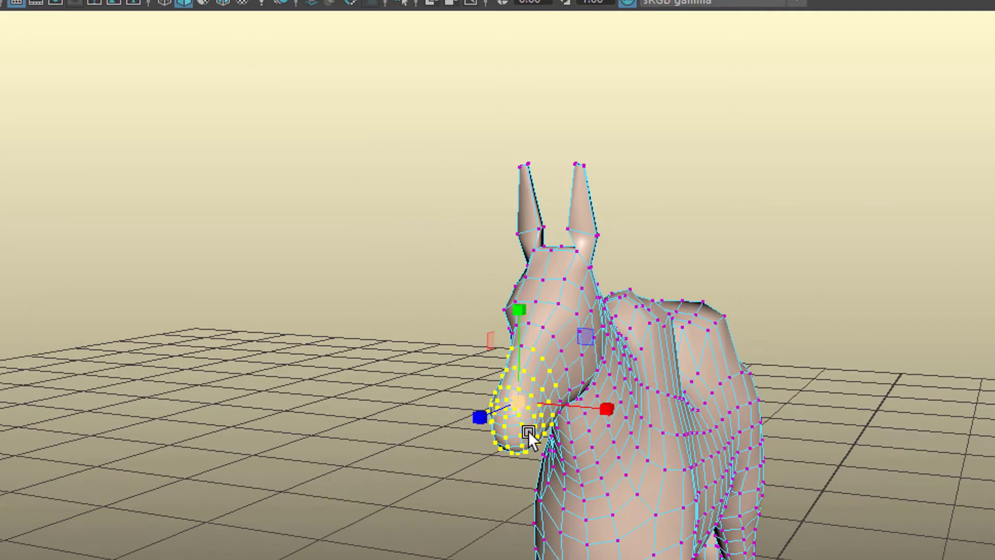
drag(524, 406, 652, 491)
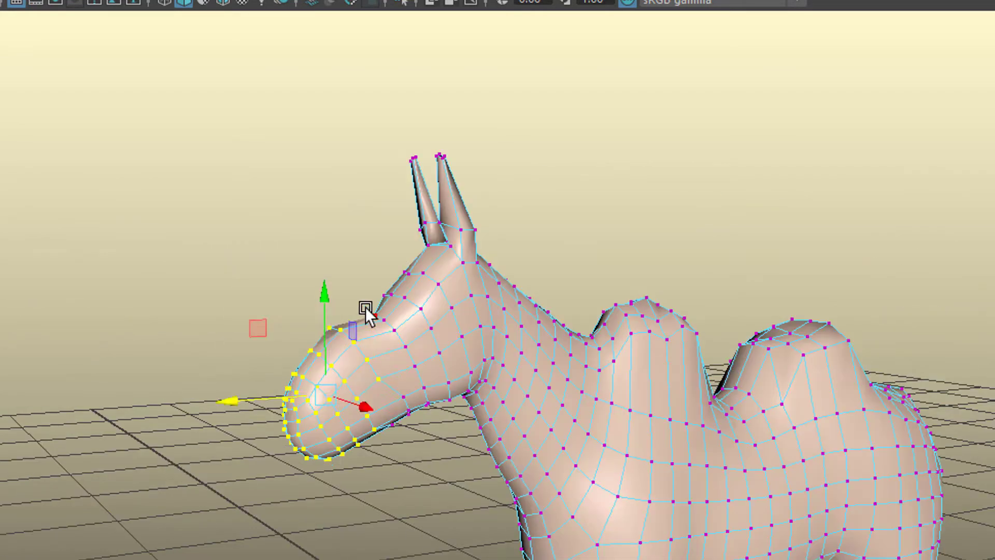
drag(324, 298, 589, 501)
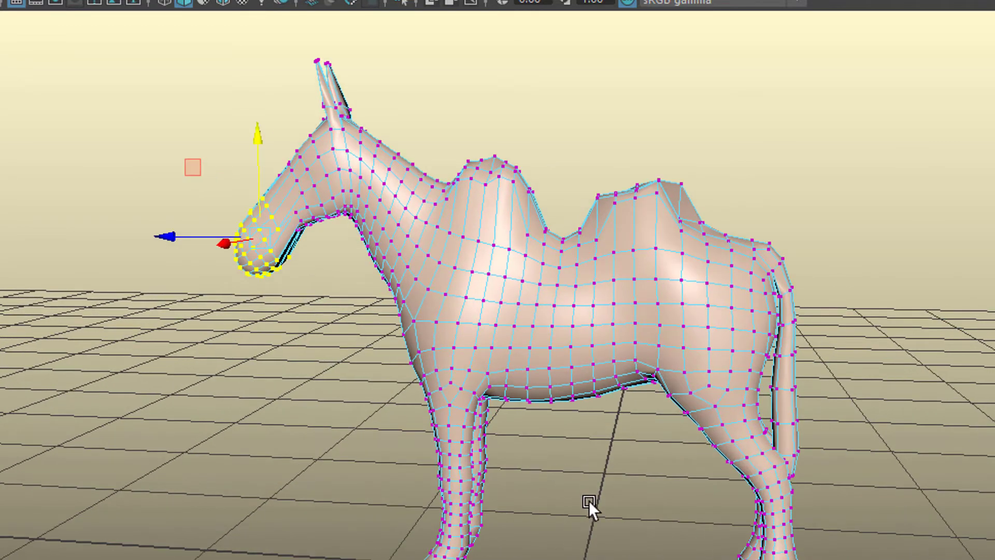
right_drag(508, 308, 586, 280)
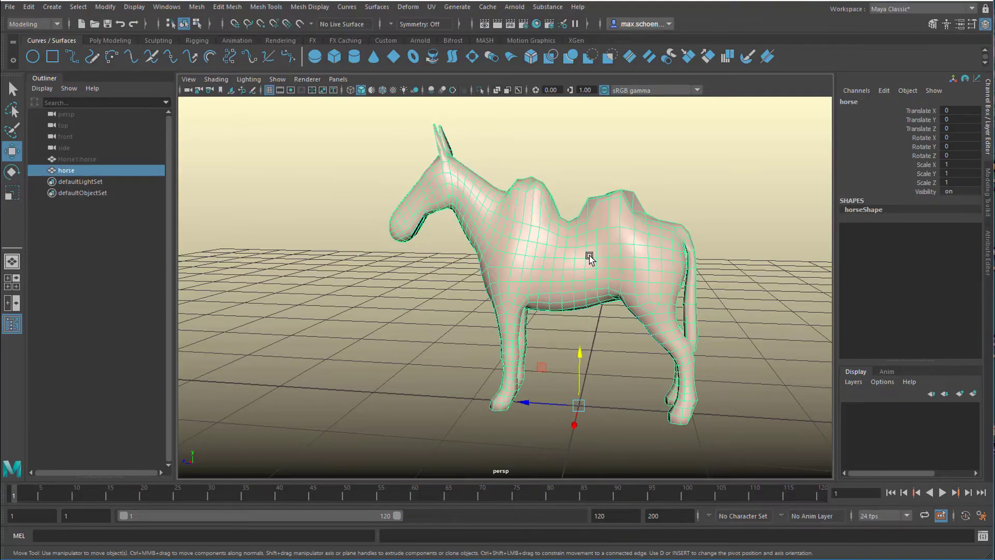
alt+drag(602, 300, 407, 450)
alt+drag(482, 343, 487, 337)
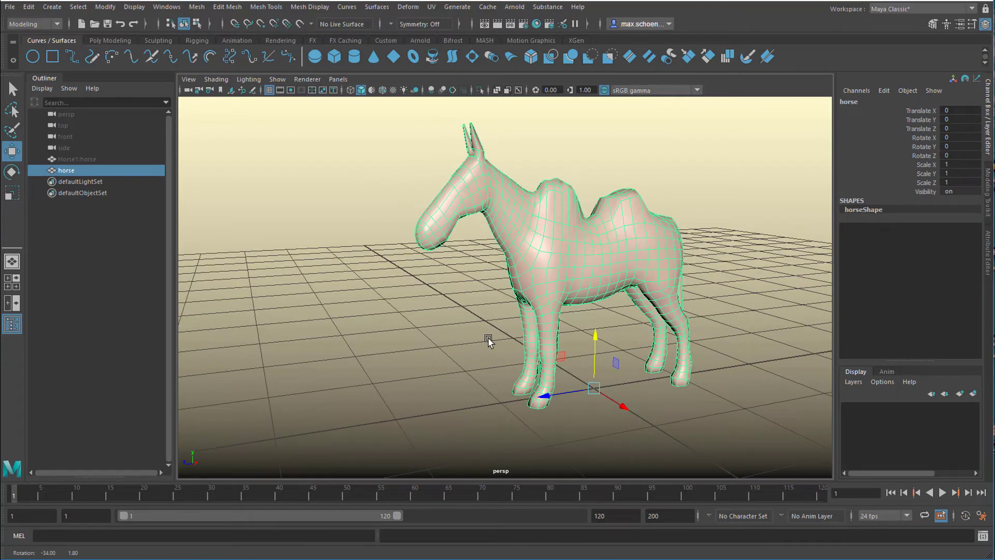
Unhide Horse1:horse from the Outliner and select it together with the camel-shaped horse.
click(78, 159)
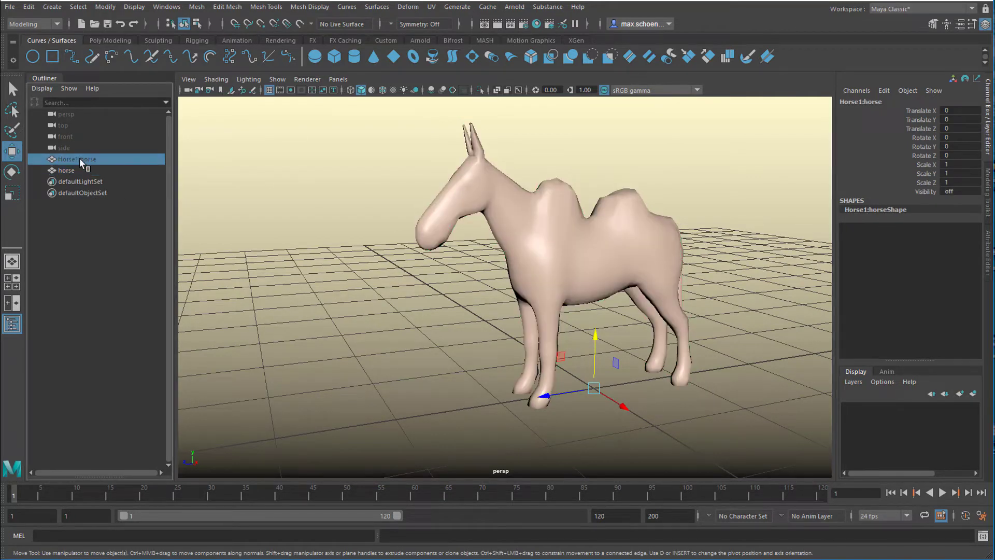
key(shift+h)
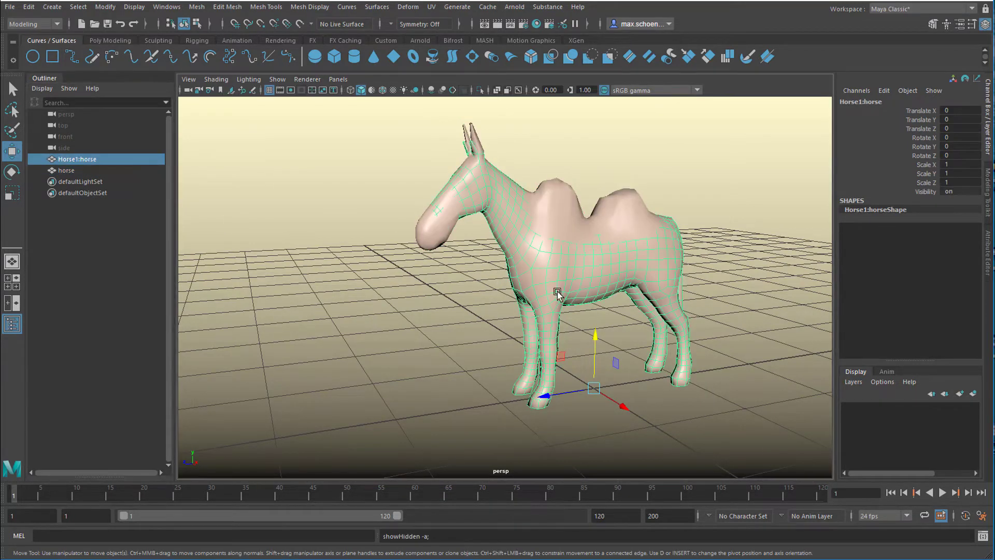
alt+drag(521, 297, 505, 319)
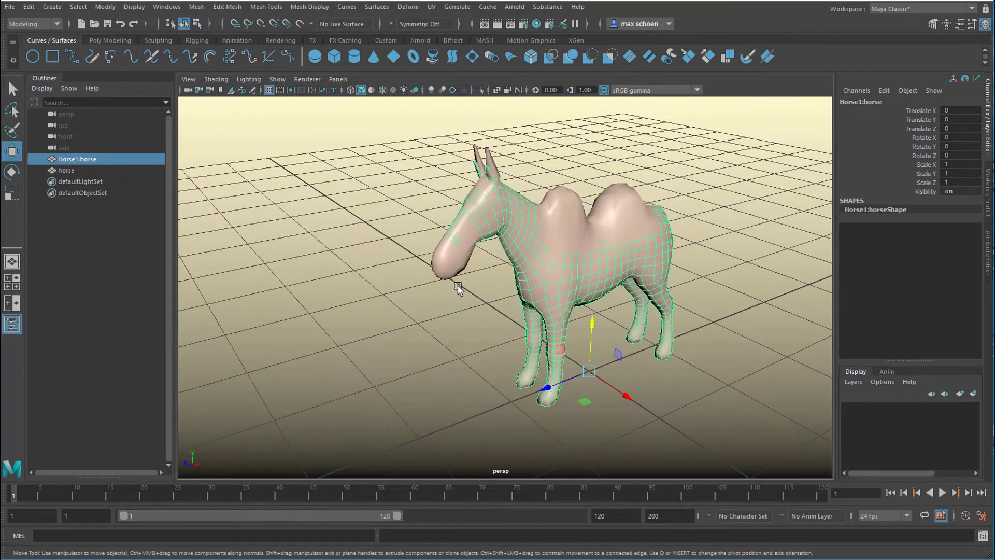
shift+click(440, 267)
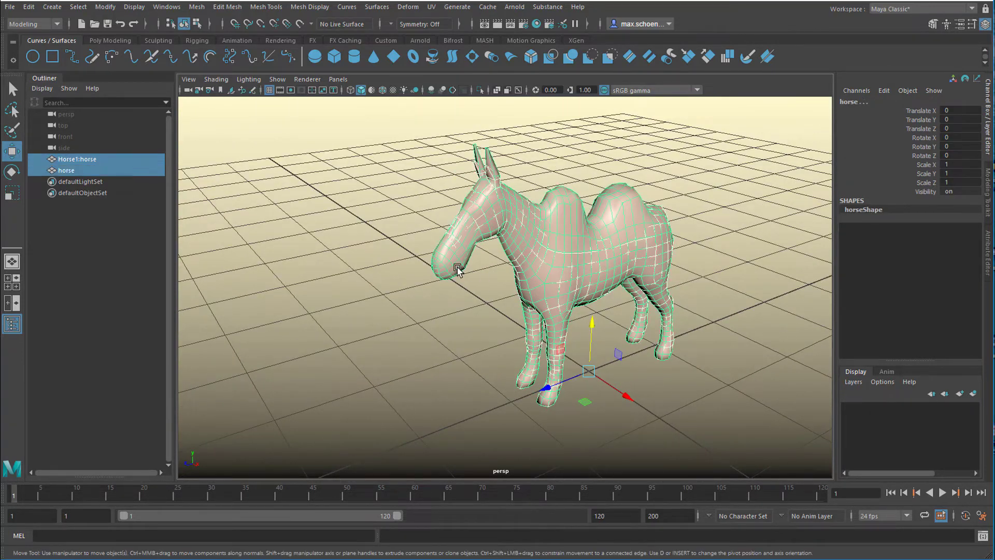
click(408, 7)
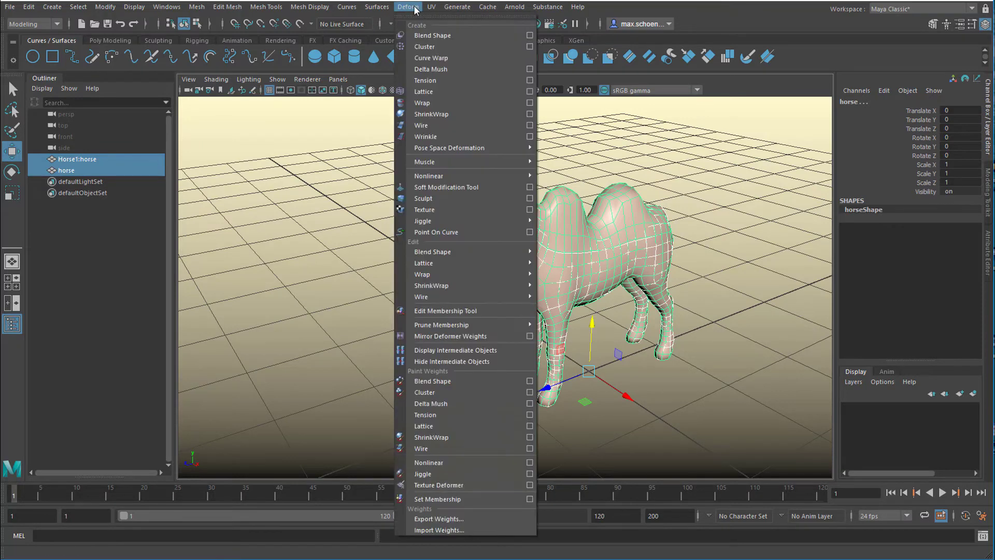
Apply a Blend Shape from its options to create blendShape1, then close the options.
click(529, 36)
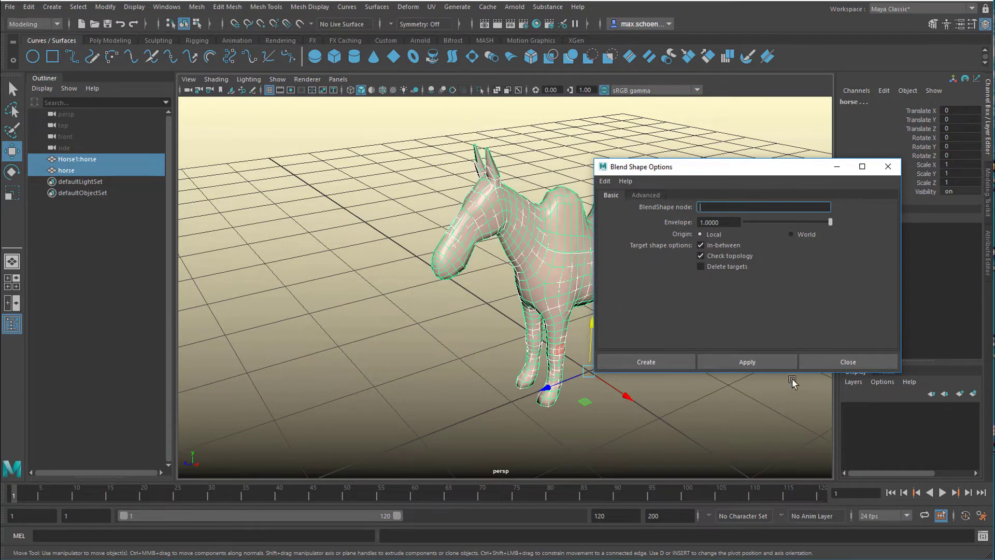
click(749, 363)
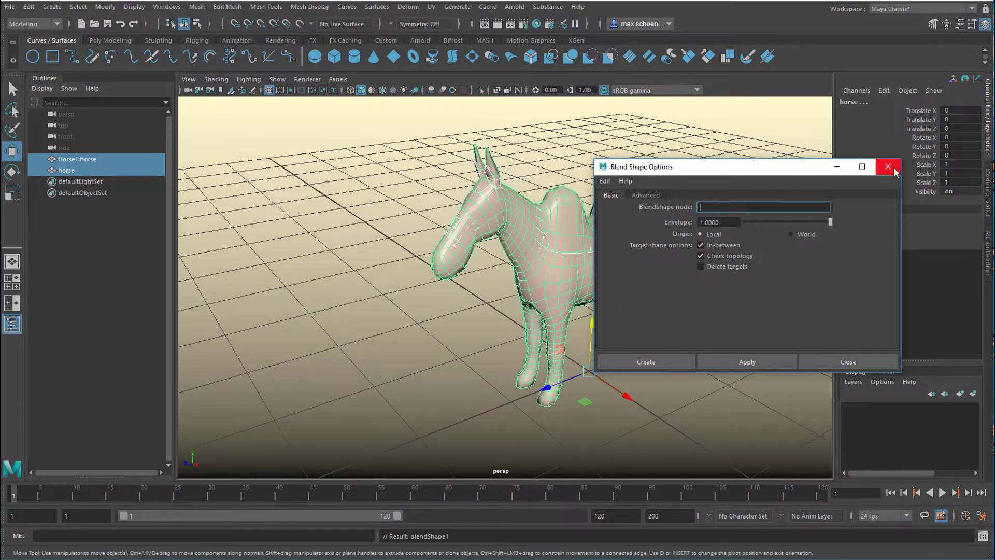
click(887, 167)
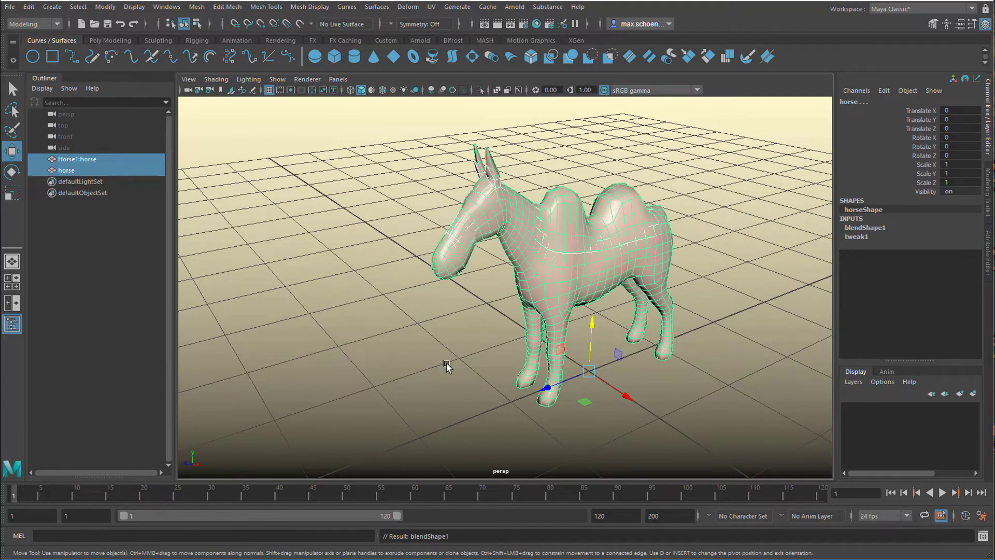
Show blendShape1 in the Attribute Editor and test the horse weight slider at 0.000.
key(ctrl+a)
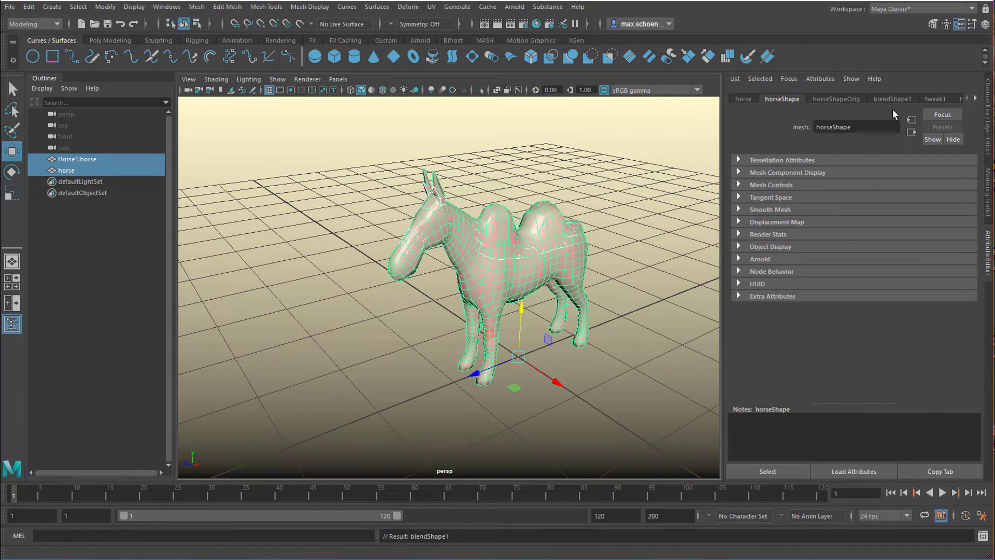
click(893, 99)
drag(861, 200, 880, 197)
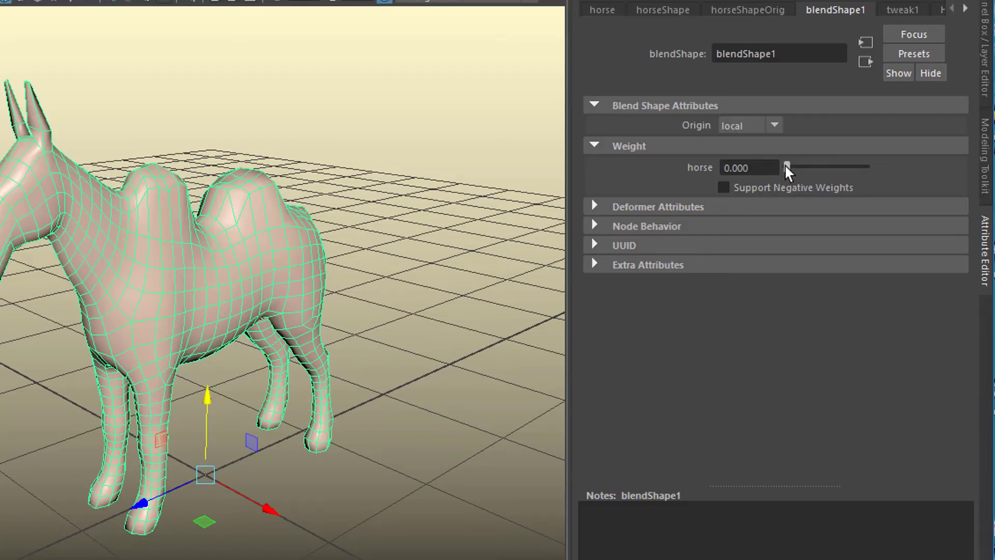
Drag the horse weight to 1, then enter 3 to exaggerate the morph.
drag(785, 164, 881, 174)
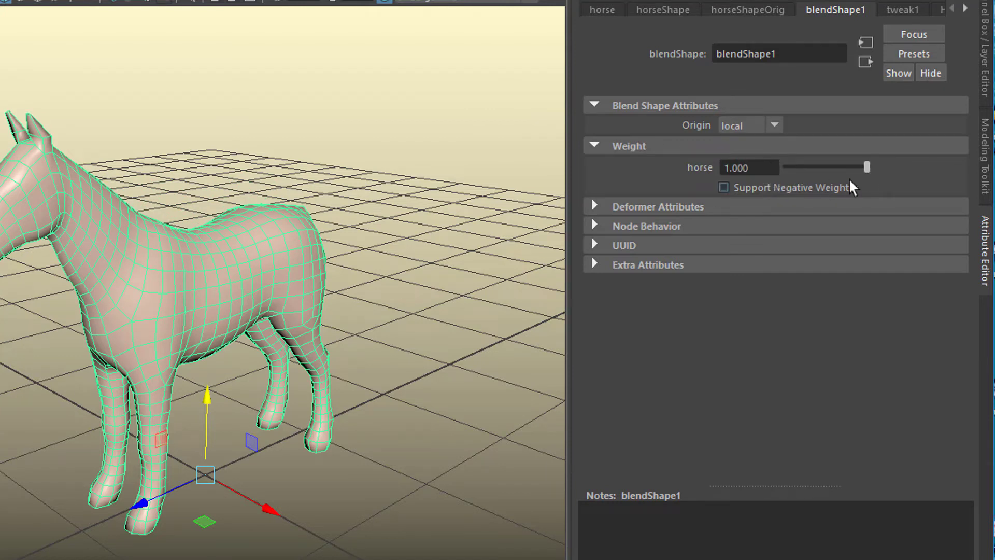
click(751, 167)
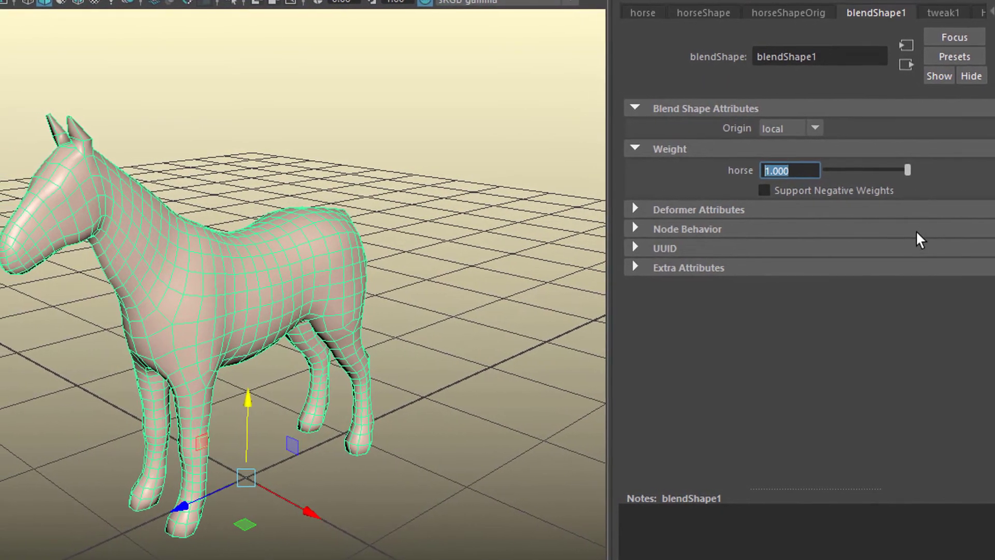
text(3)
key(Return)
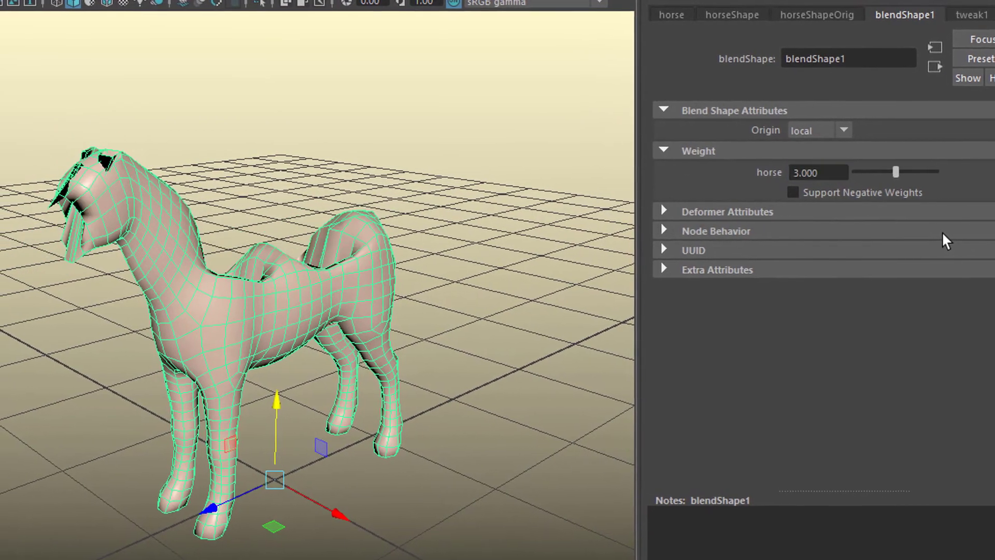
alt+drag(450, 426, 508, 438)
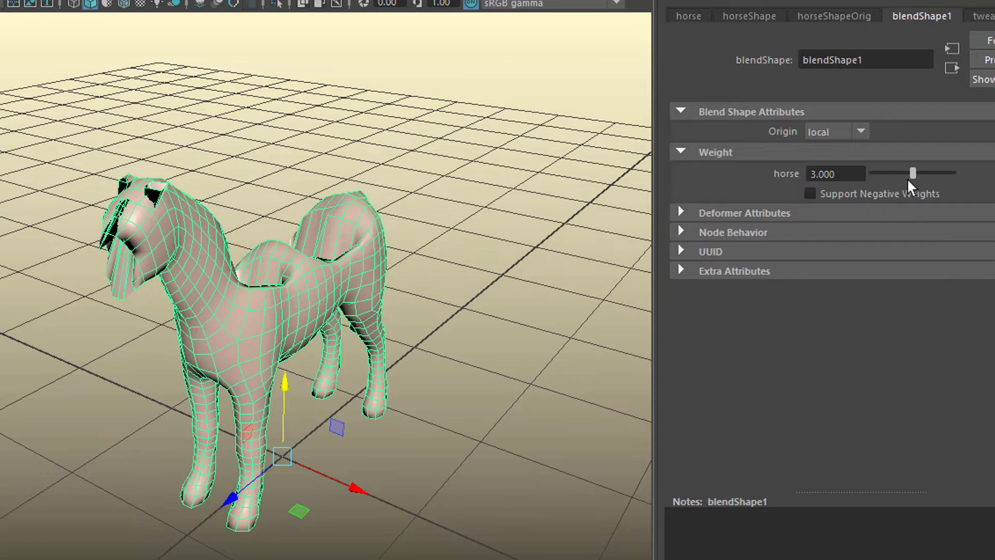
Lower the horse weight to 1.146 and inspect the model from several angles.
drag(912, 170, 886, 183)
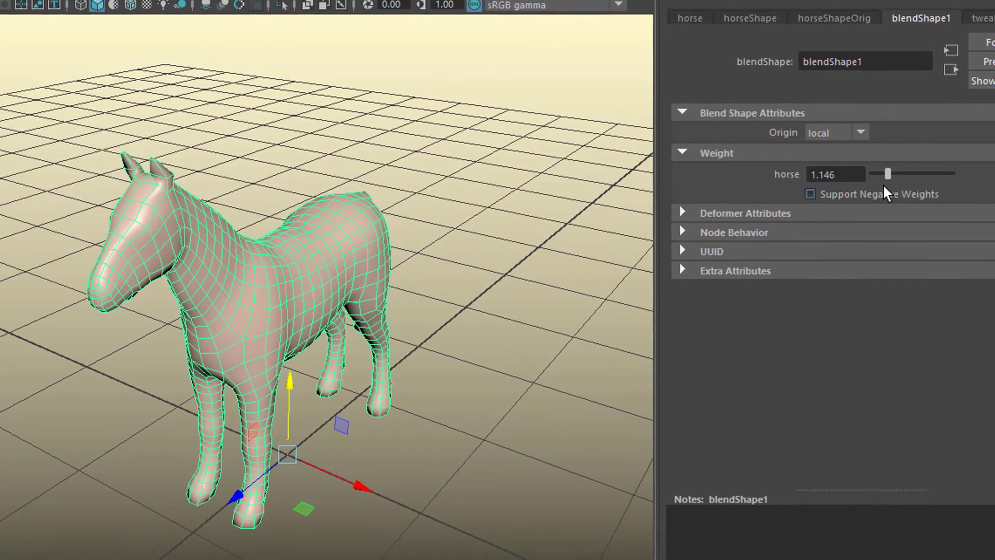
alt+drag(498, 394, 345, 333)
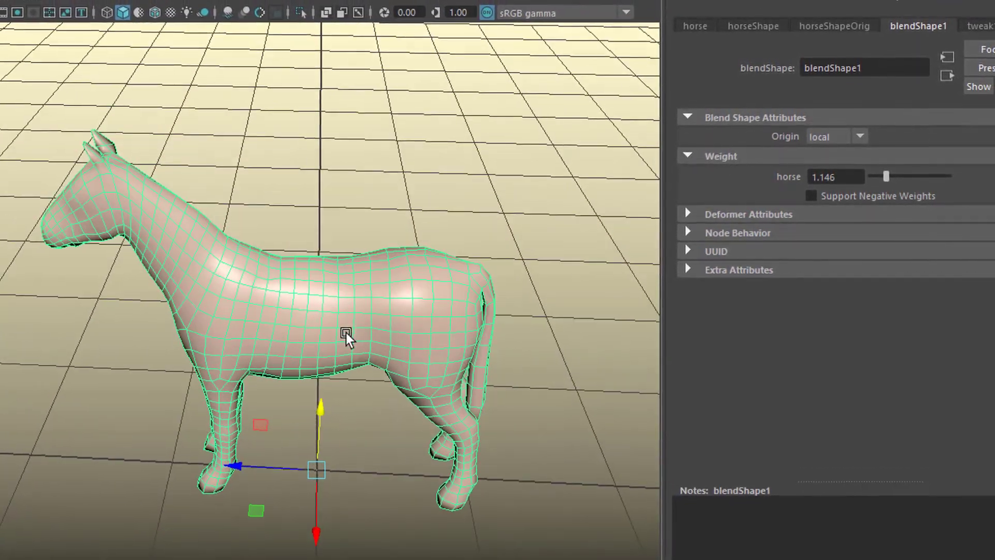
alt+right_drag(344, 333, 482, 313)
alt+drag(482, 313, 507, 260)
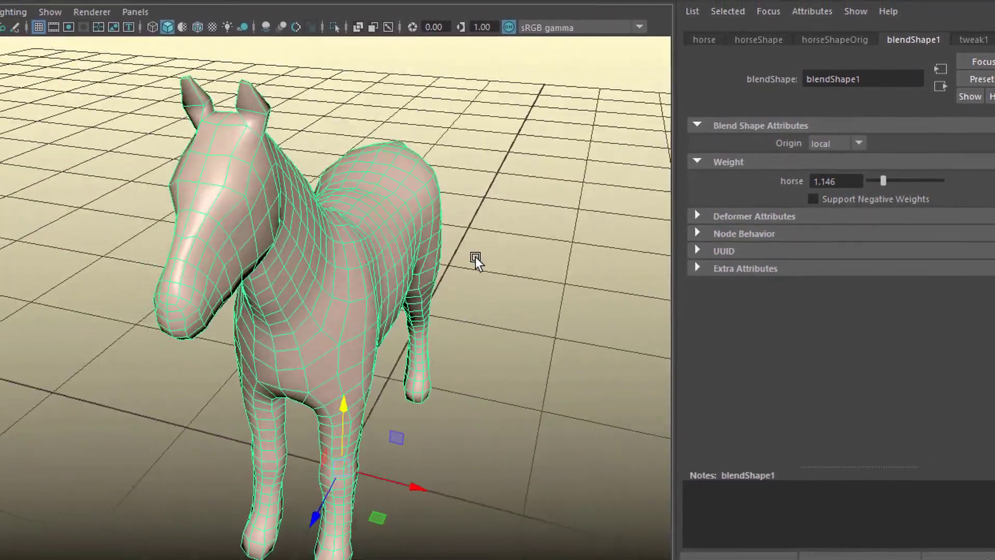
alt+drag(331, 266, 467, 334)
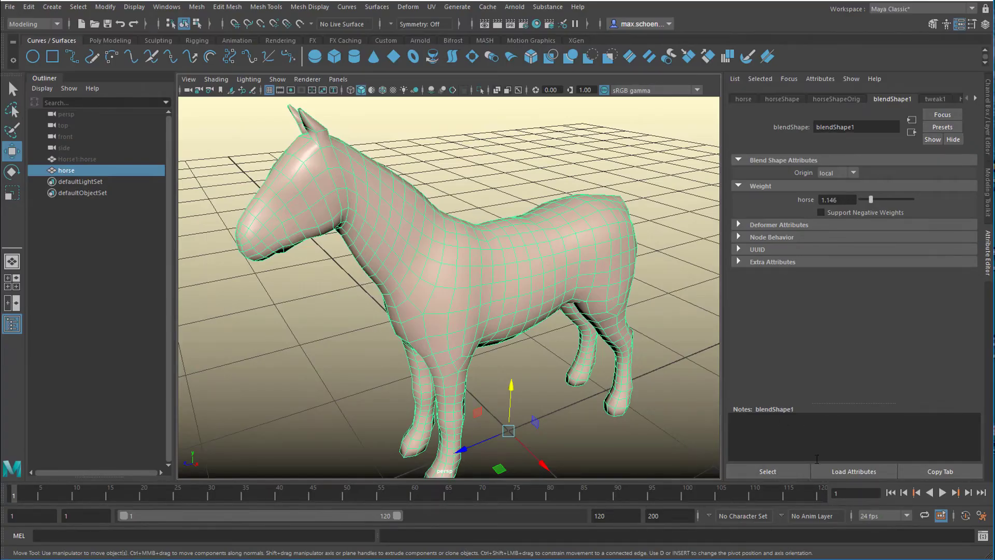
Key the horse weight at 1.146 on frame 1 and move to frame 55.
click(794, 476)
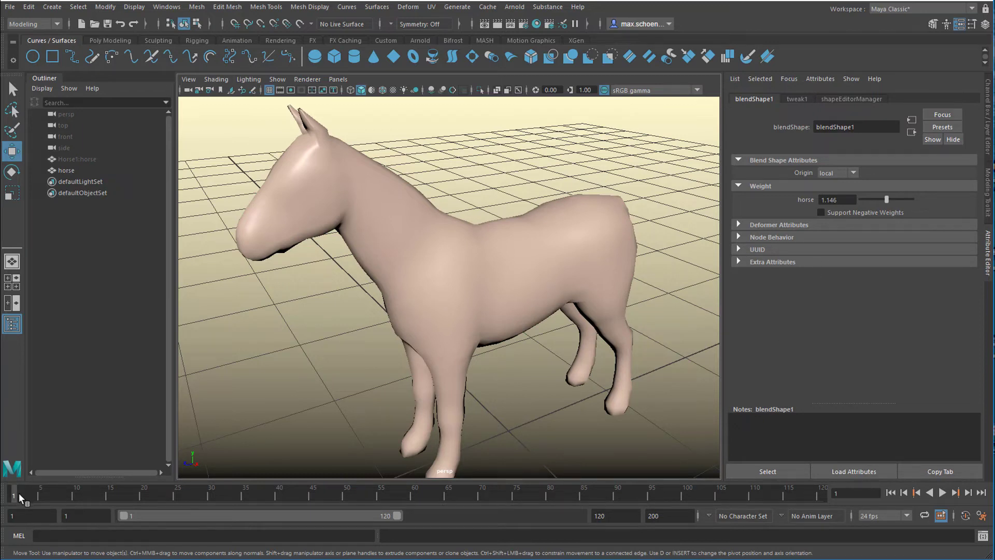
key(s)
drag(21, 494, 111, 496)
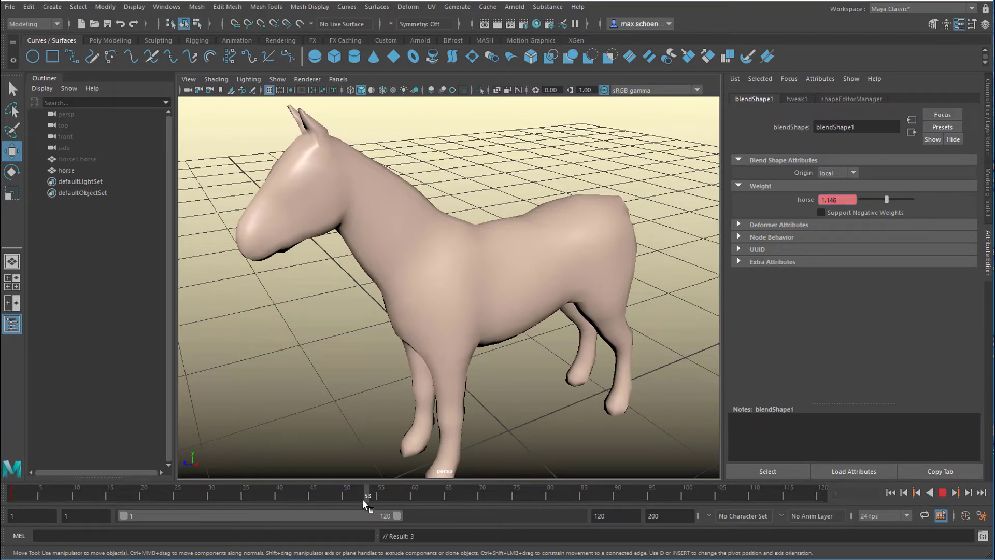
drag(378, 500, 378, 500)
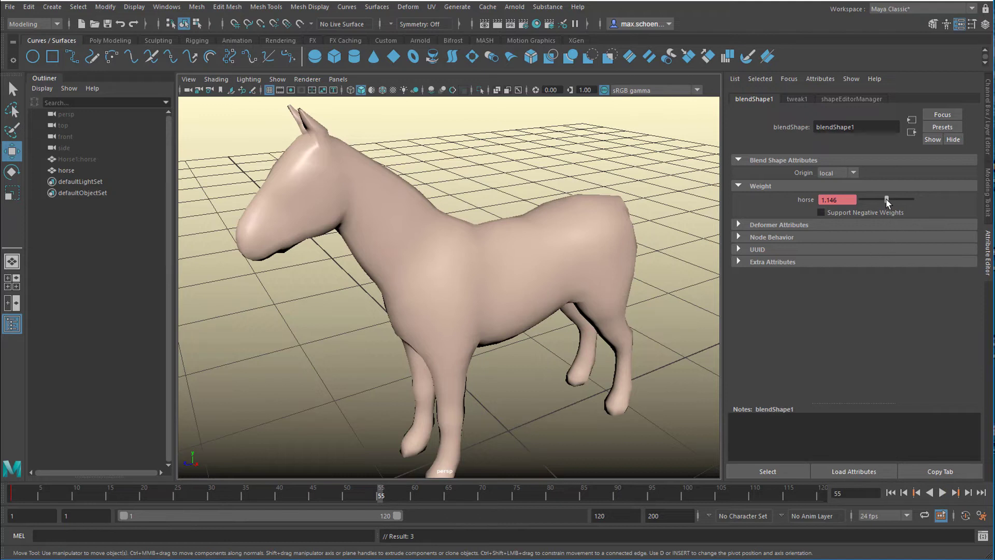
Lower the horse weight, entering -2 at frame 55.
drag(887, 200, 857, 210)
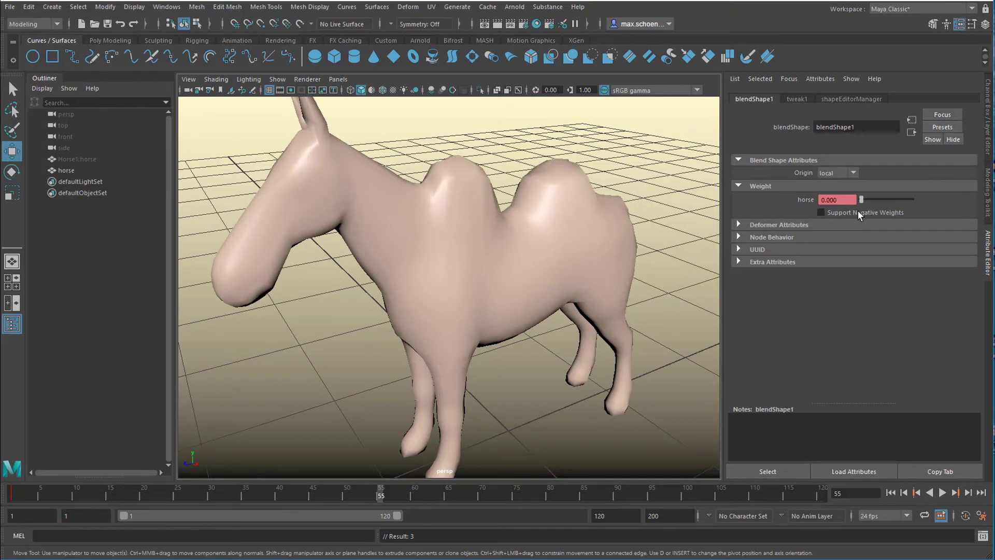
click(845, 201)
text(-2)
key(Return)
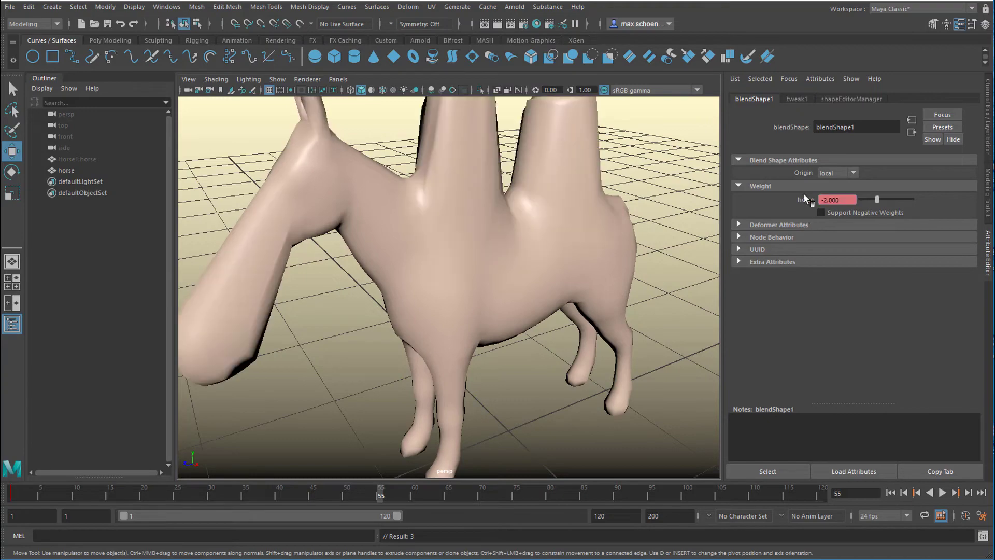
alt+right_drag(599, 285, 418, 308)
mouse_move(418, 309)
alt+mouse_down()
mouse_move(458, 303)
mouse_move(351, 307)
mouse_move(386, 310)
mouse_move(420, 291)
alt+mouse_up()
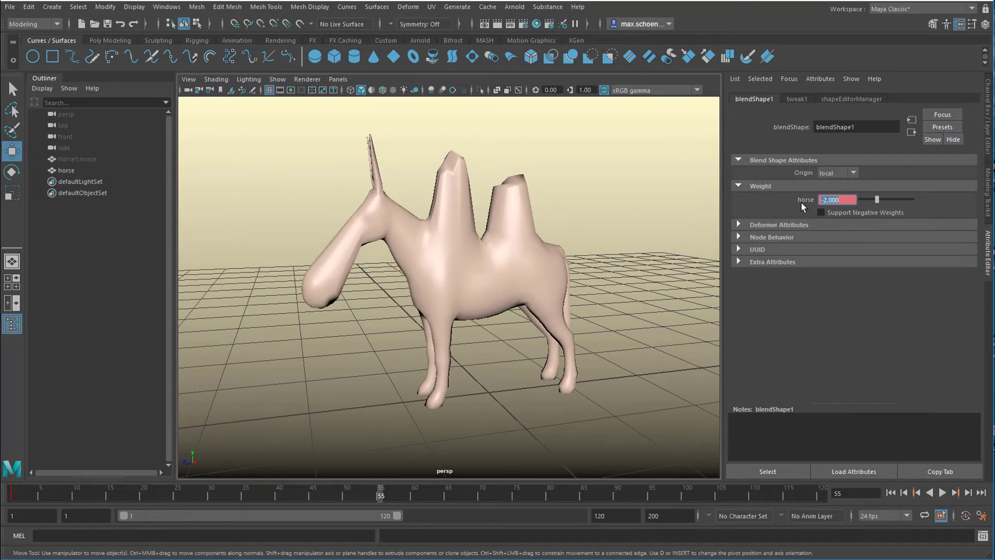
Set the horse weight to -4, key it on frame 55, and rewind to frame 1.
text(-4)
key(Return)
alt+drag(549, 244, 498, 348)
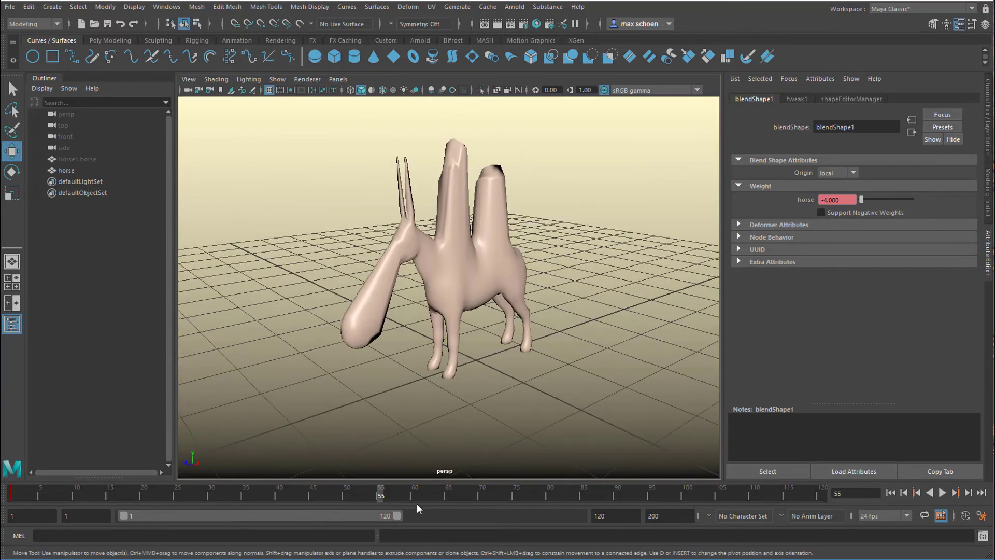
key(s)
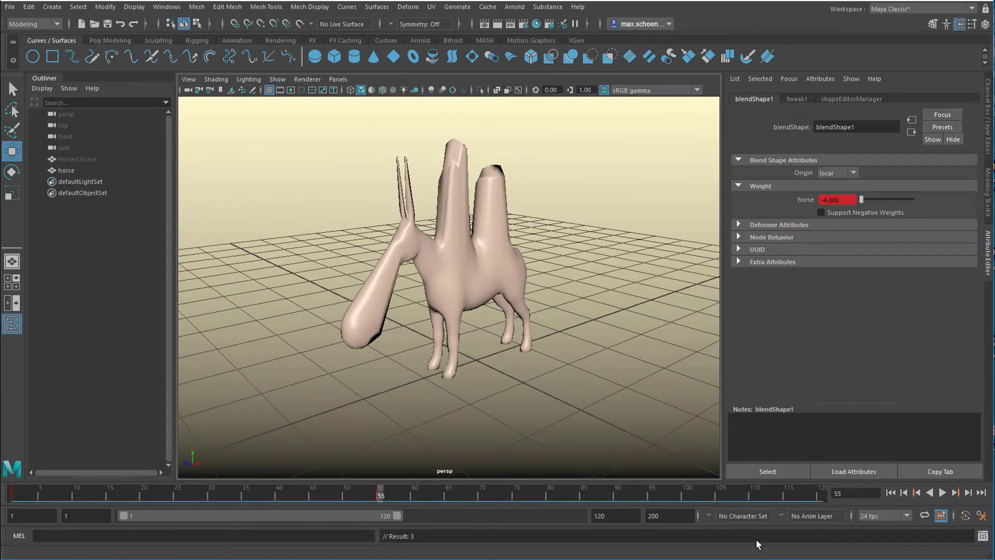
click(891, 493)
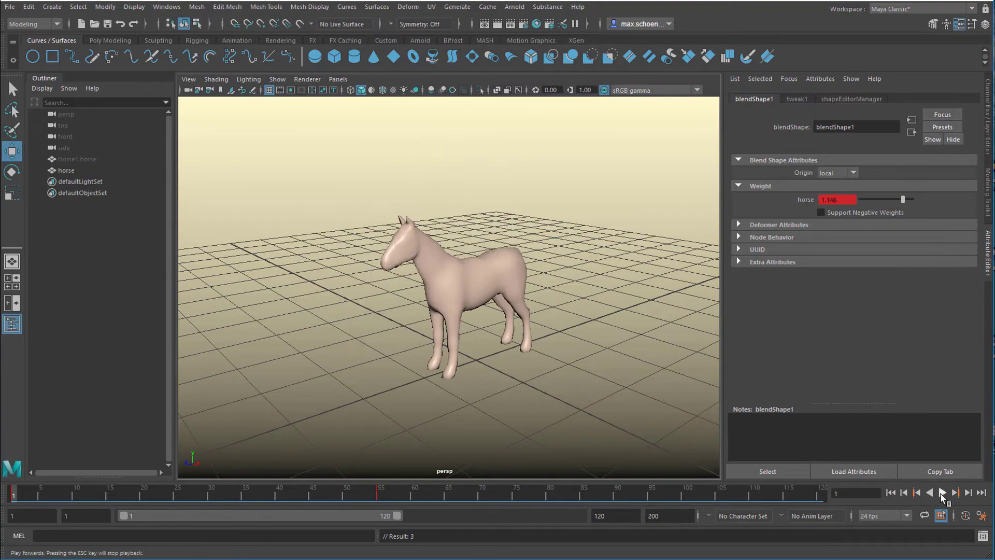
Play the animation to frame 55 and select the spiky-humped horse mesh.
click(943, 493)
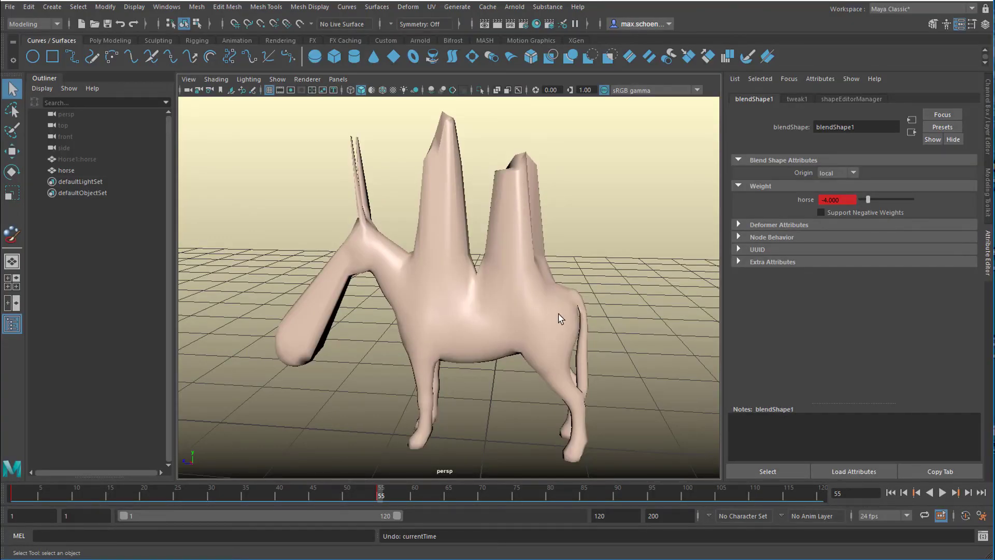
alt+drag(560, 317, 541, 325)
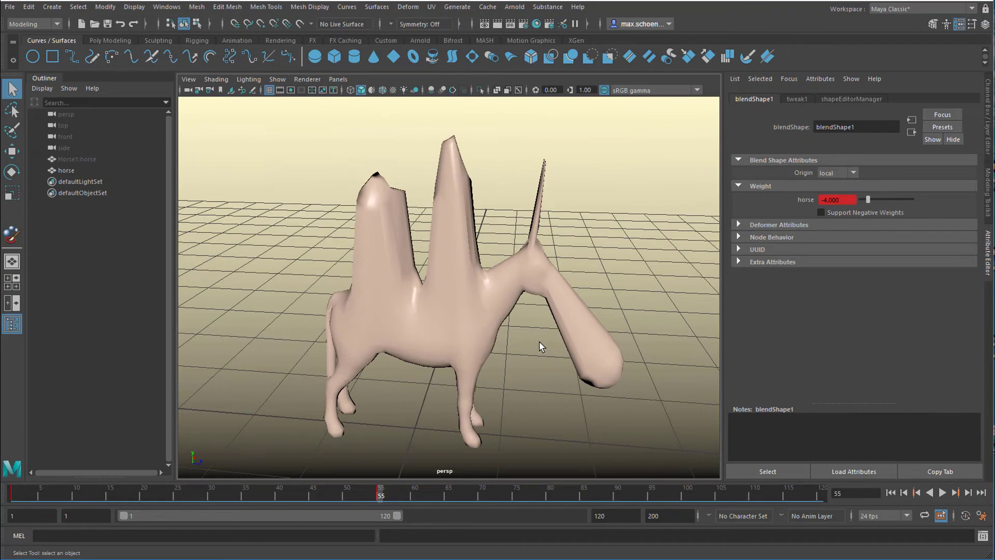
click(455, 223)
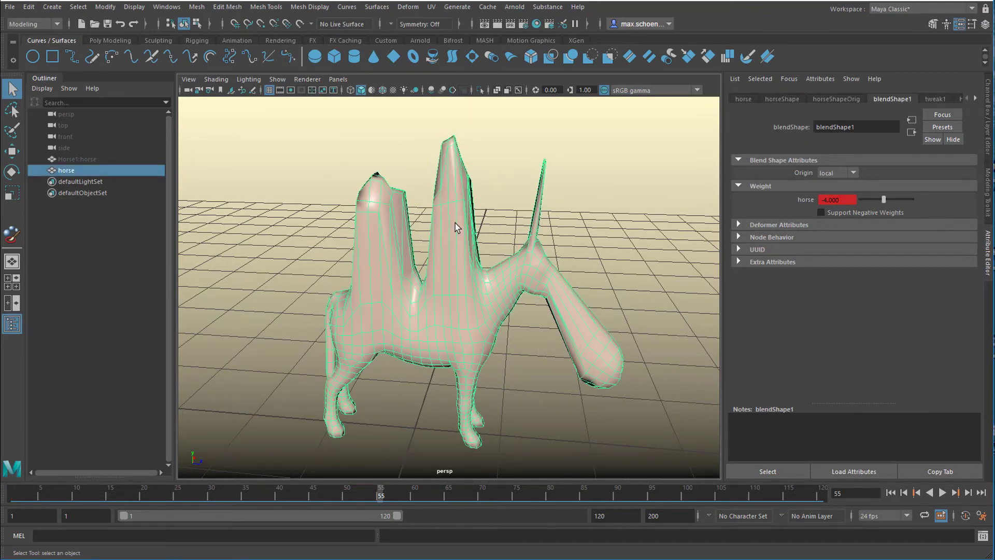
Activate blendShape1 target-weight painting on the horse through its right-click Paint menu.
right_click(455, 199)
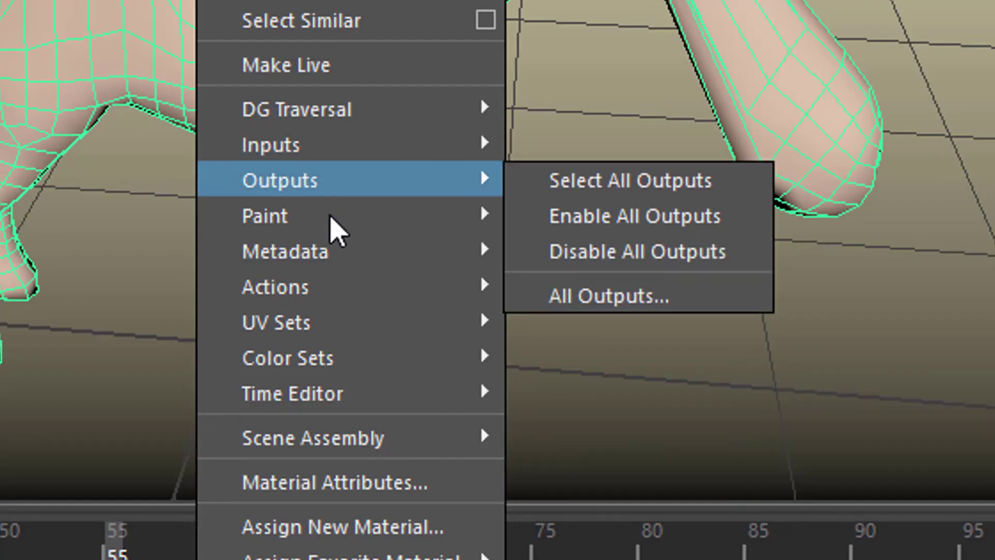
mouse_move(449, 392)
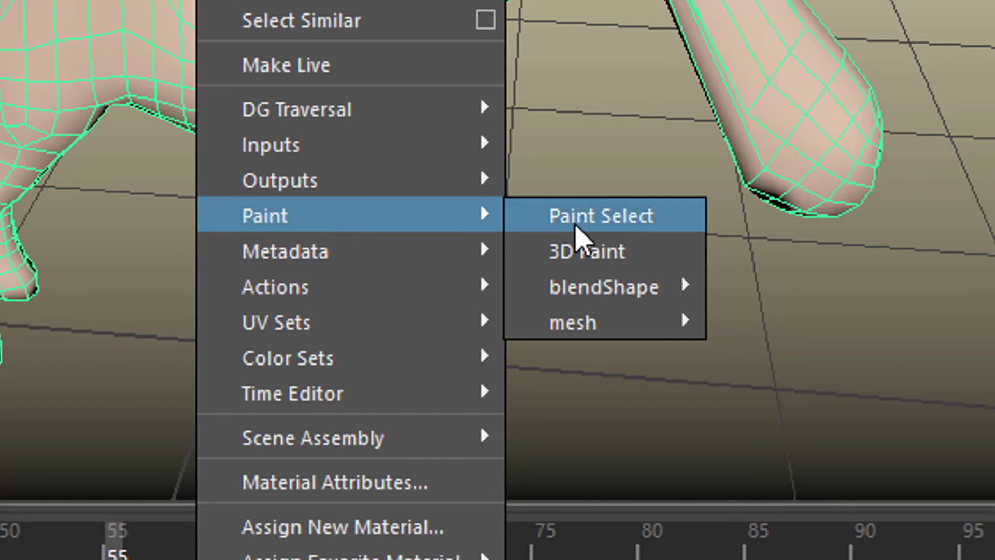
mouse_move(598, 291)
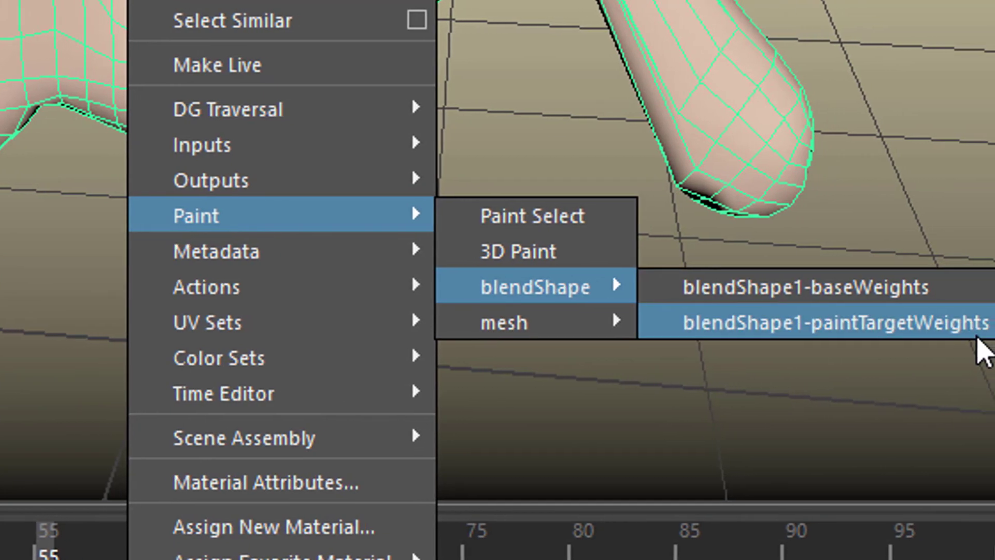
click(977, 334)
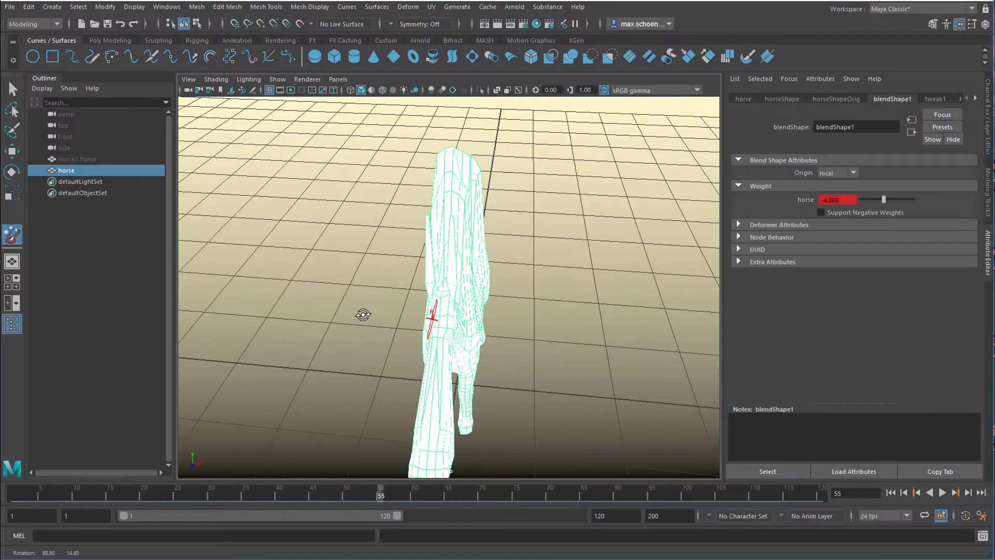
alt+drag(363, 313, 387, 254)
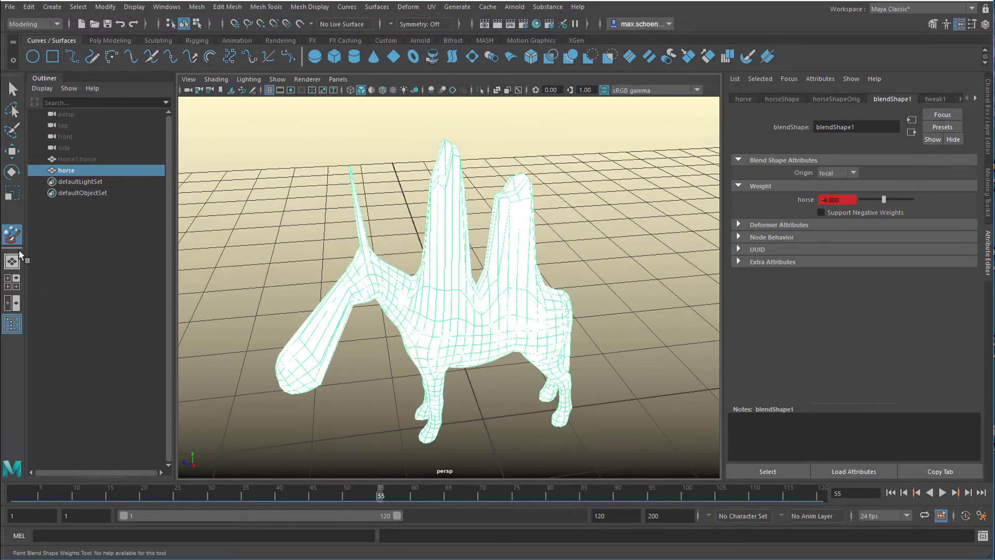
In the paint tool settings, pick Horse1:horse as the target and resize the brush.
double_click(10, 237)
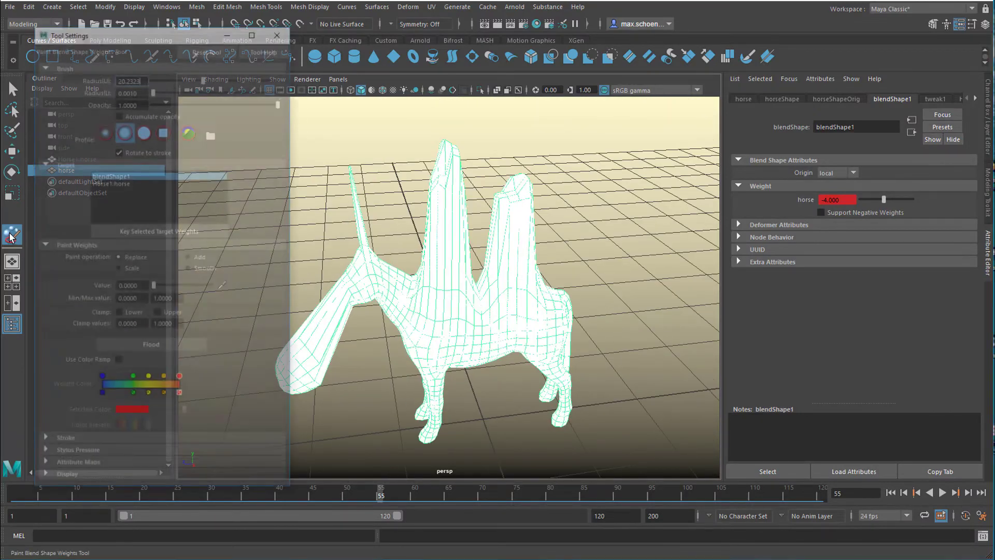
click(139, 182)
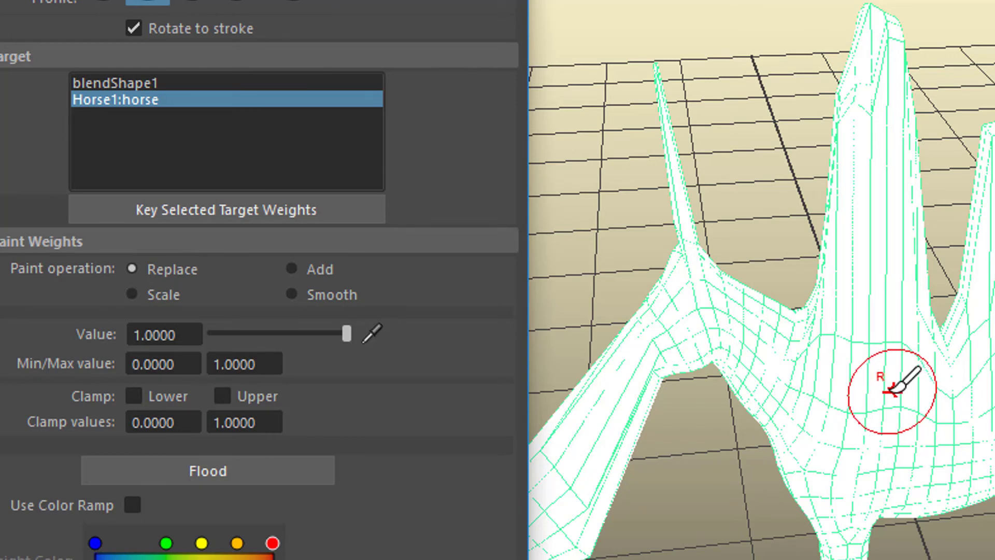
mouse_move(886, 388)
mouse_down()
mouse_move(908, 391)
mouse_move(902, 403)
mouse_move(971, 444)
mouse_move(822, 462)
mouse_up()
scroll(854, 283, up, 5)
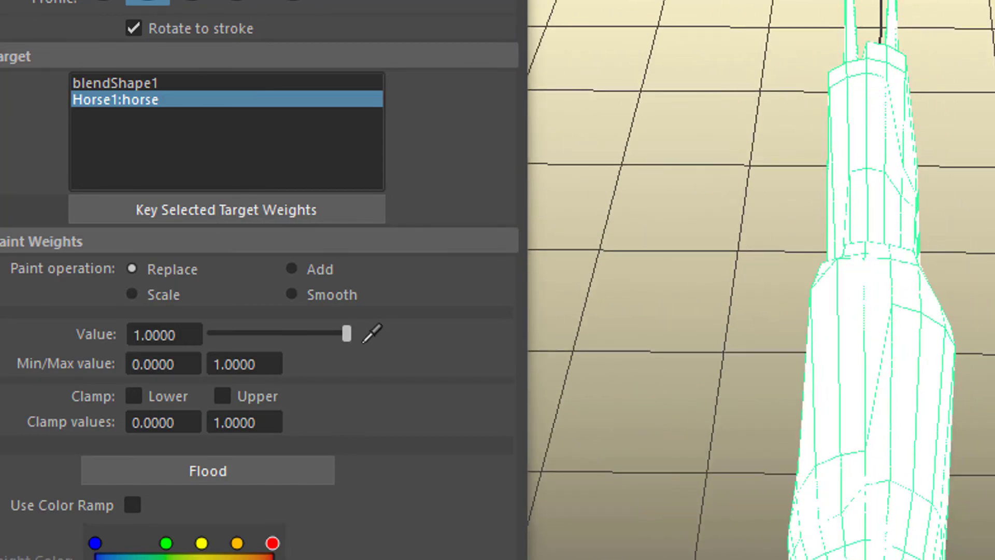
alt+drag(882, 122, 977, 306)
scroll(978, 306, up, 2)
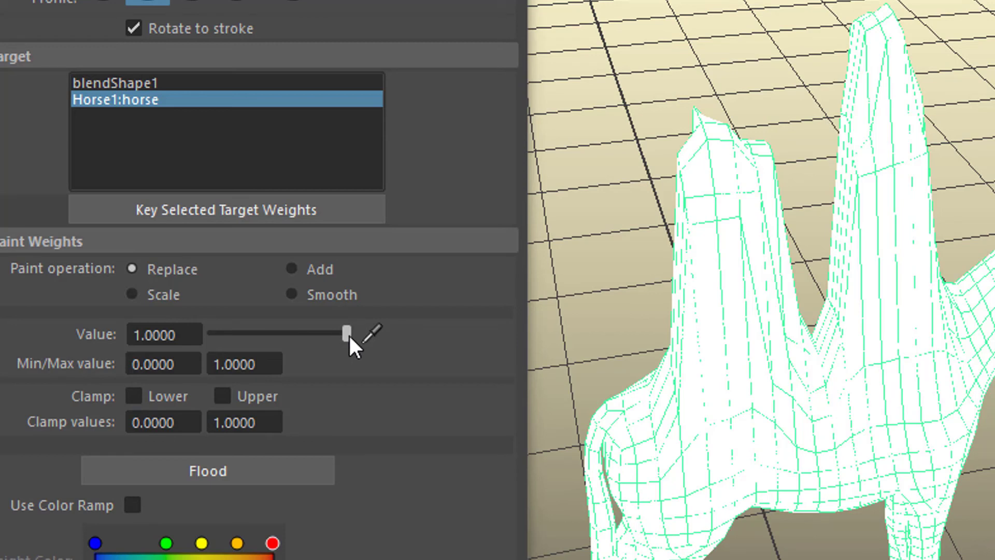
Paint the horse's ear spikes down to a weight value of 0.
drag(346, 334, 160, 348)
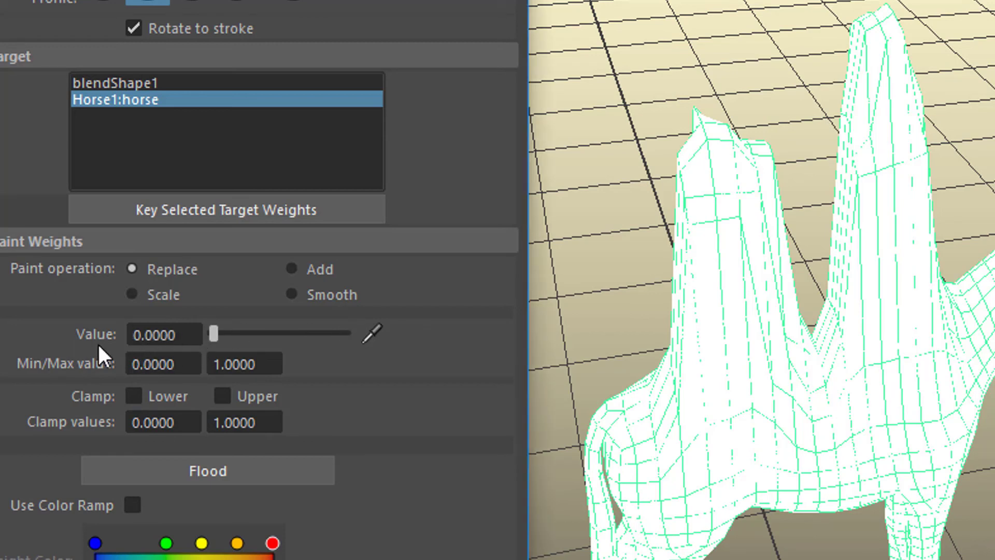
mouse_move(870, 52)
mouse_down()
mouse_move(888, 67)
mouse_move(911, 382)
mouse_move(422, 366)
mouse_up()
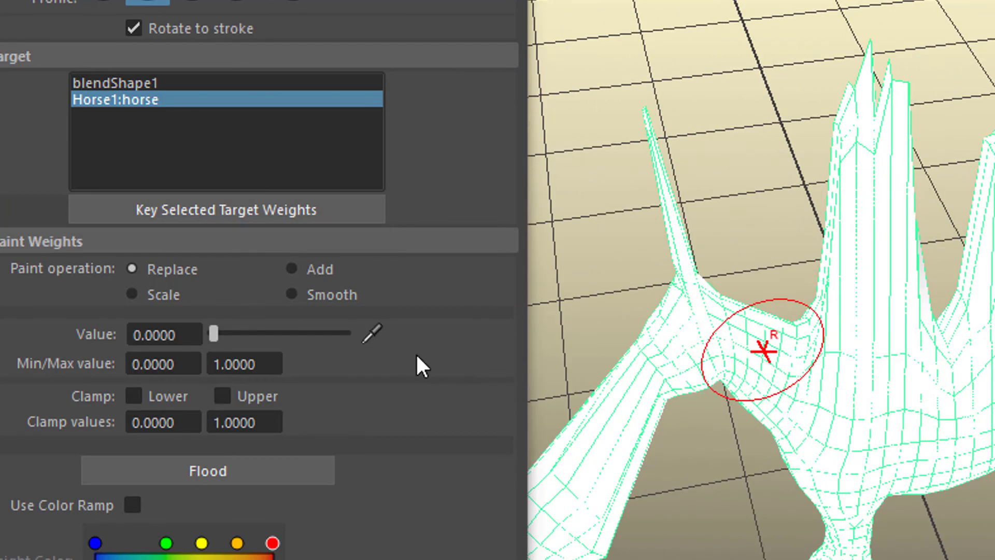
drag(876, 83, 844, 173)
mouse_move(882, 89)
alt+mouse_down()
mouse_move(844, 124)
mouse_move(855, 100)
mouse_move(888, 104)
mouse_move(428, 473)
mouse_move(884, 200)
mouse_move(895, 413)
mouse_move(907, 153)
alt+mouse_up()
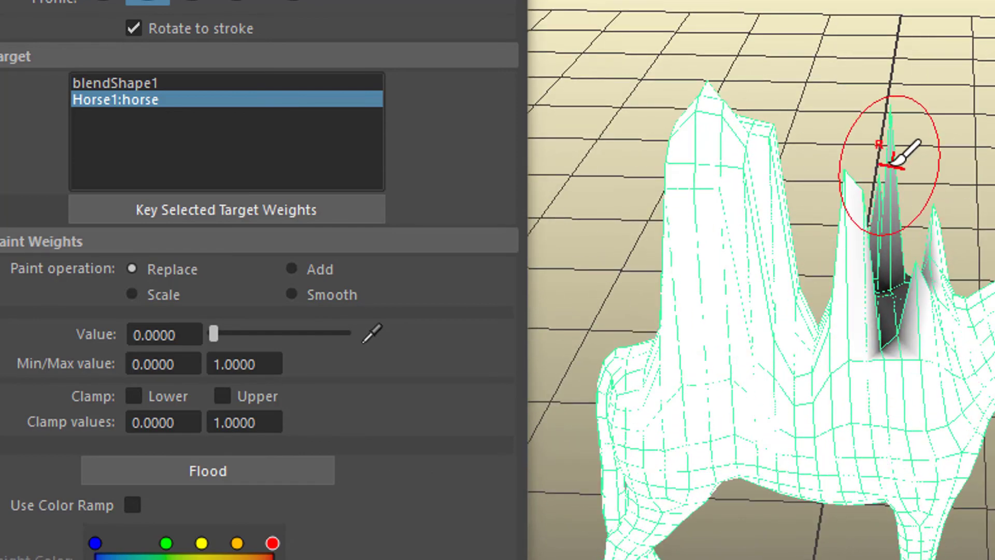
Smooth the ear-spike weights, then leave weight painting with Q.
click(293, 293)
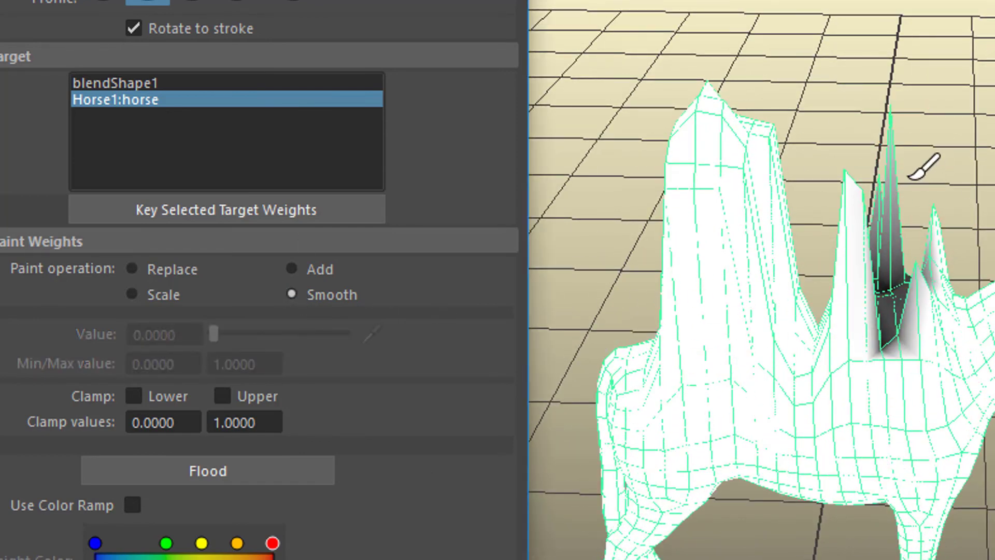
click(891, 189)
click(884, 171)
click(913, 204)
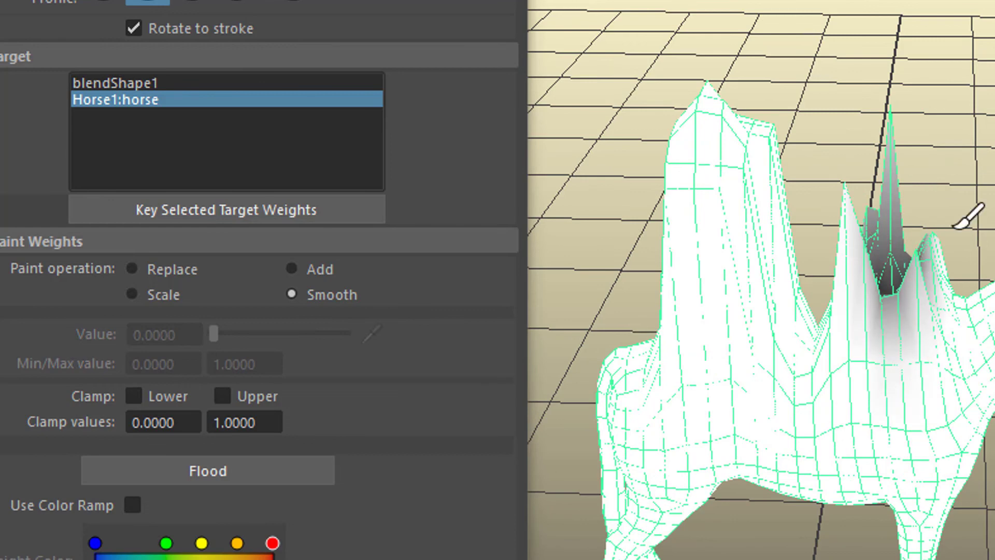
mouse_move(967, 215)
alt+mouse_down()
mouse_move(706, 356)
mouse_move(883, 166)
mouse_move(873, 180)
mouse_move(978, 311)
mouse_move(951, 321)
alt+mouse_up()
click(872, 180)
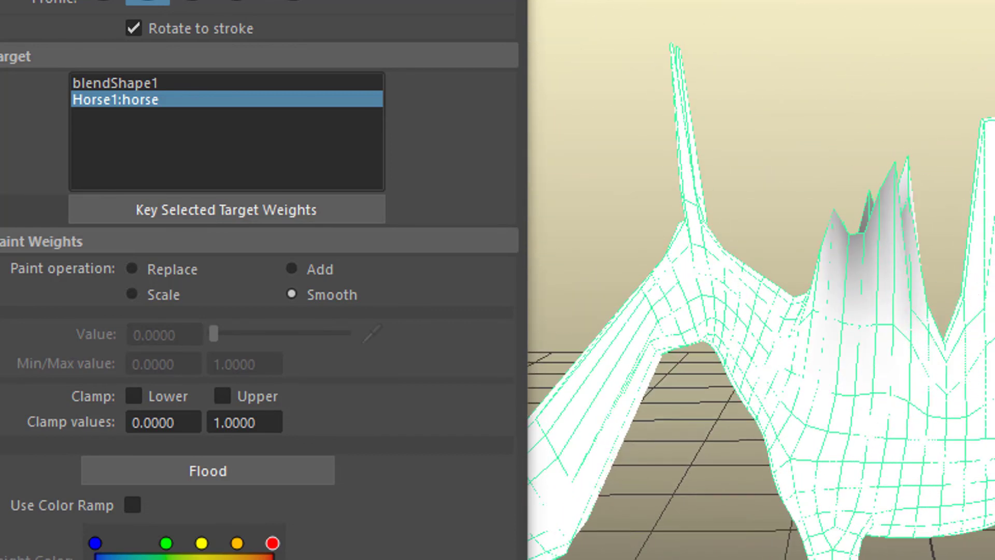
key(q)
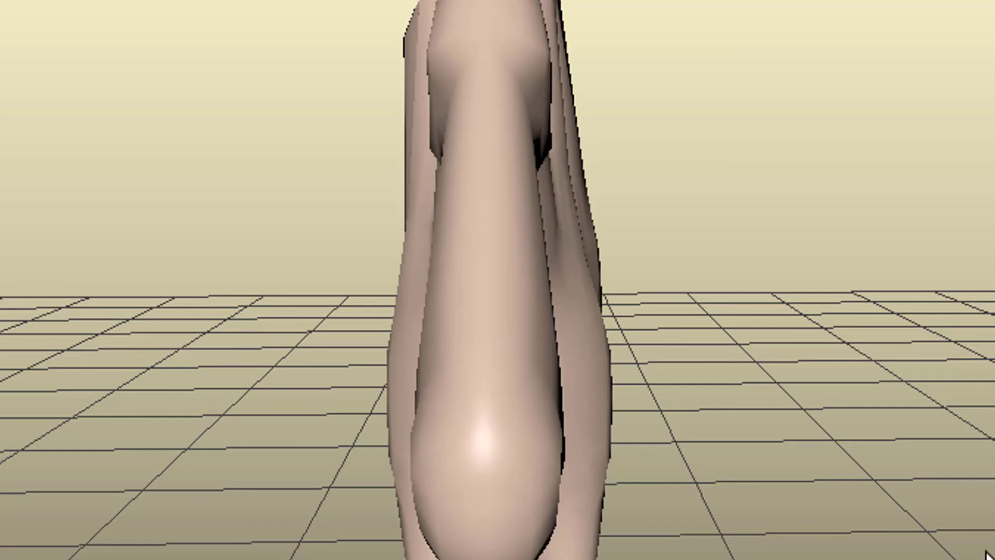
alt+drag(363, 466, 633, 437)
alt+right_drag(633, 438, 862, 422)
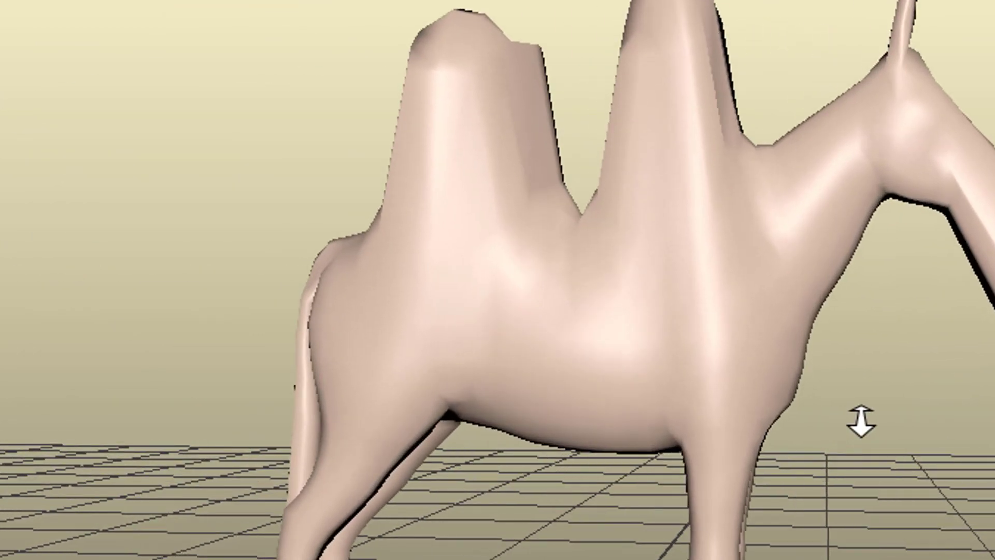
alt+middle_drag(862, 422, 679, 490)
alt+right_drag(679, 490, 778, 502)
alt+drag(778, 502, 959, 337)
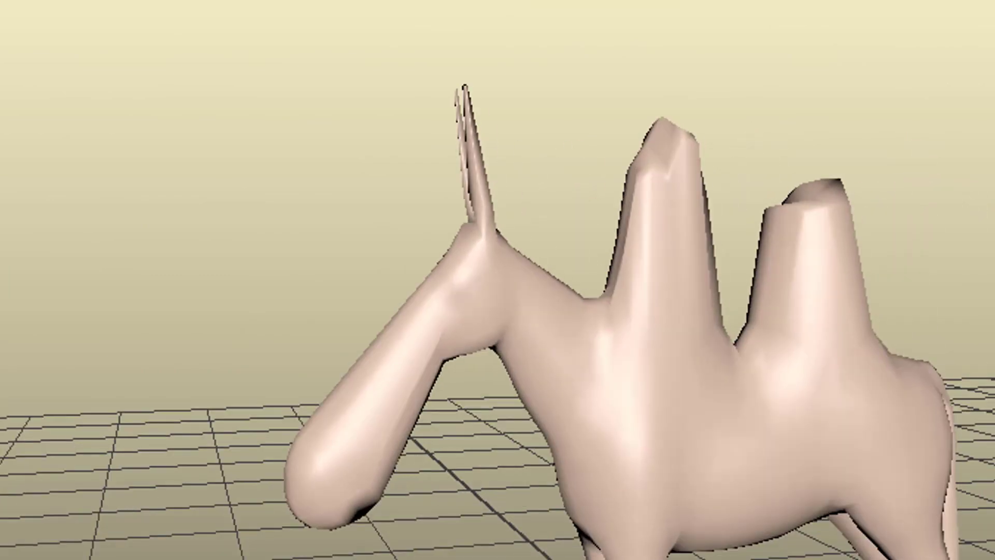